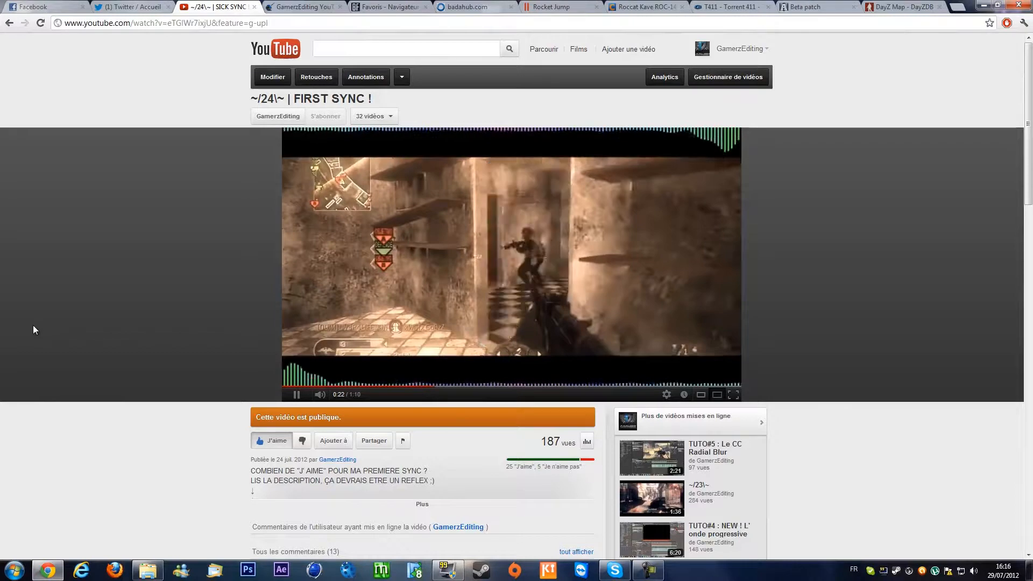
Step: Replay the FIRST SYNC video around 0:22 and pause it to examine the slowed-down gameplay moment
click(398, 240)
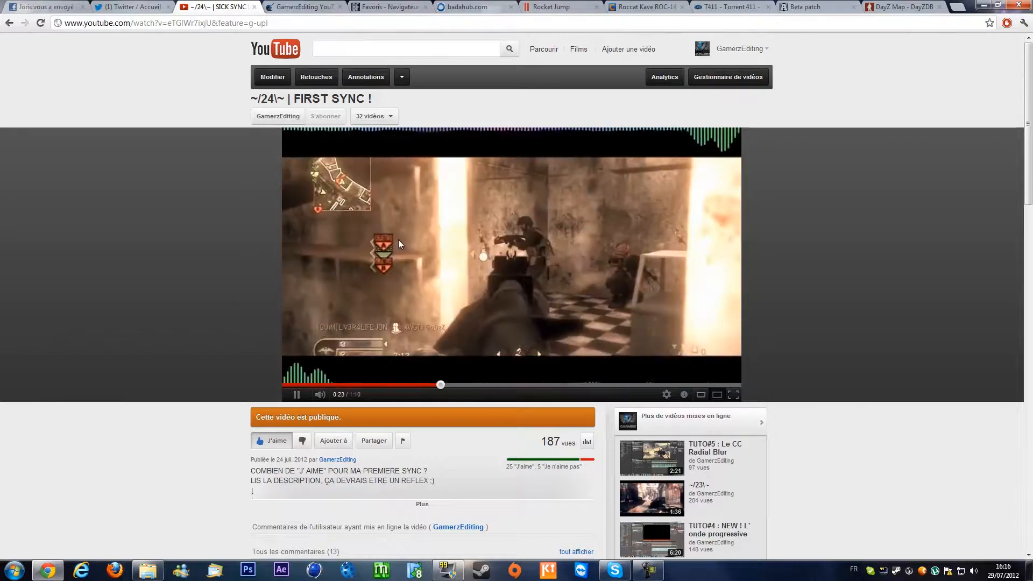
click(427, 384)
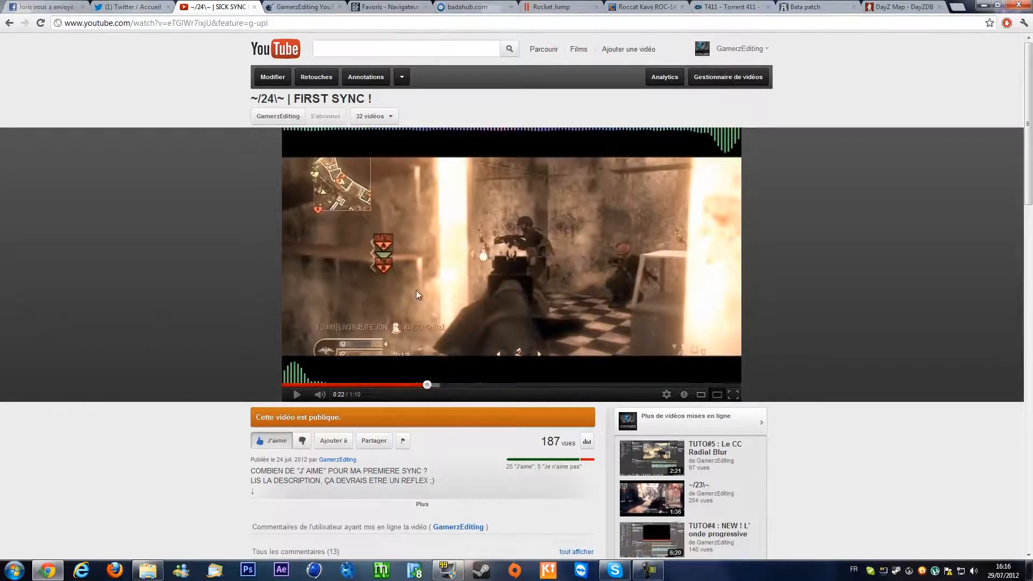
click(409, 264)
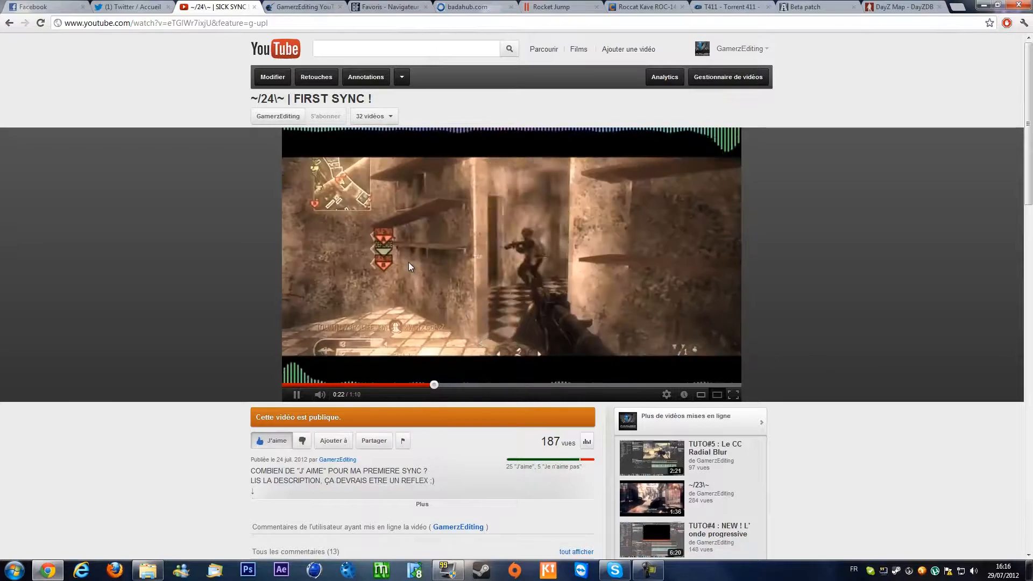
click(410, 262)
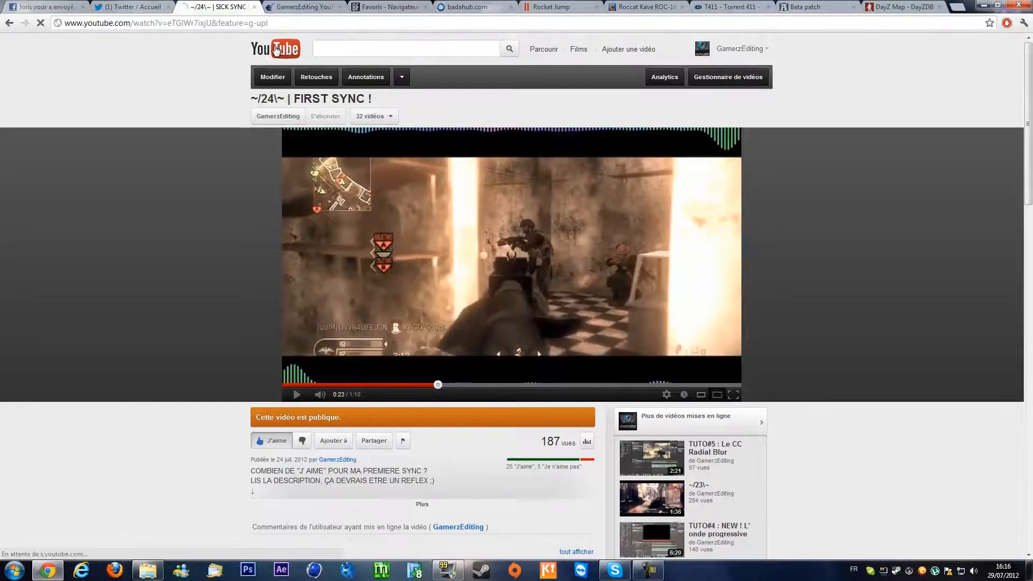
click(44, 7)
click(296, 7)
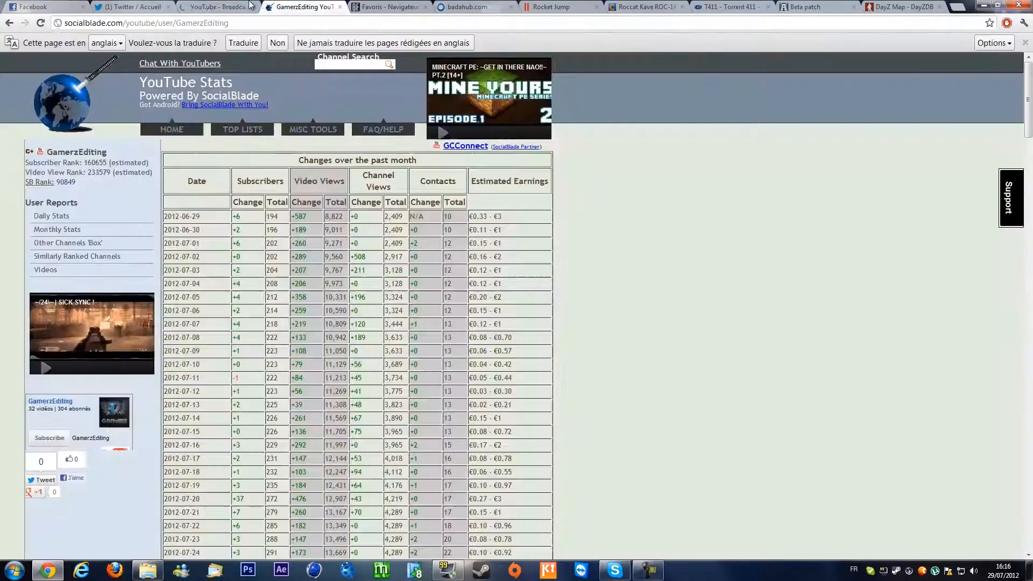
click(223, 6)
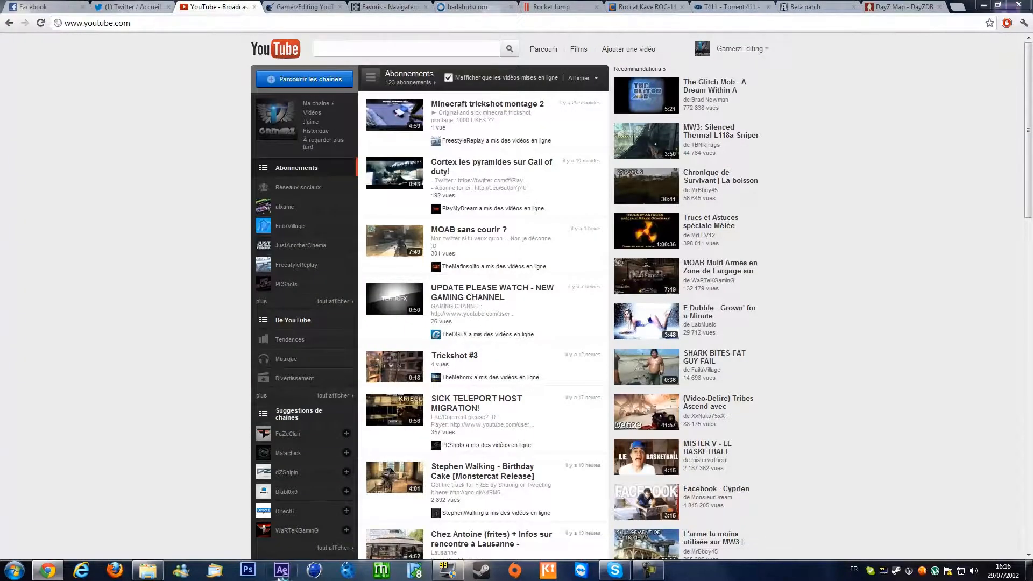
click(442, 574)
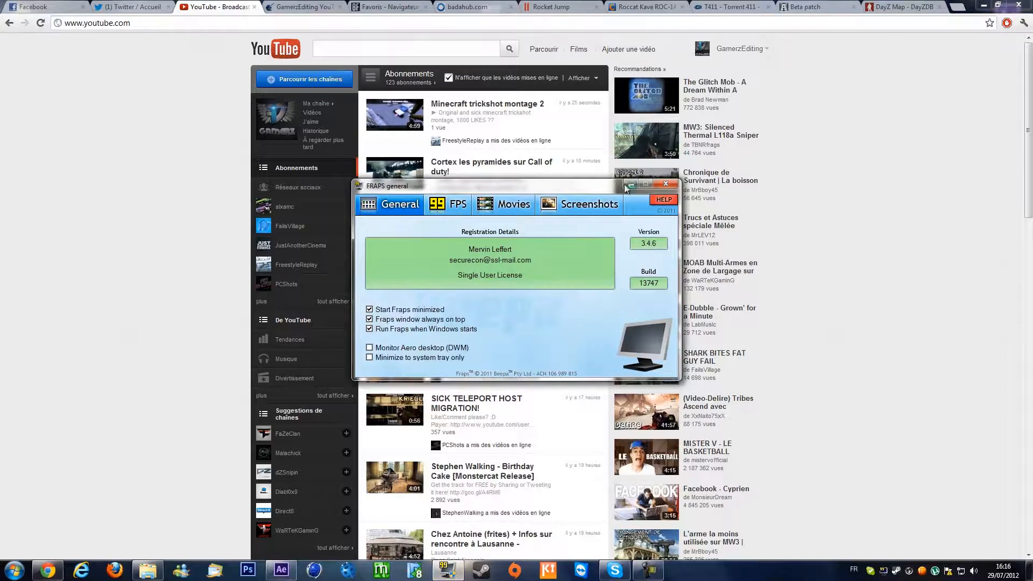
click(446, 571)
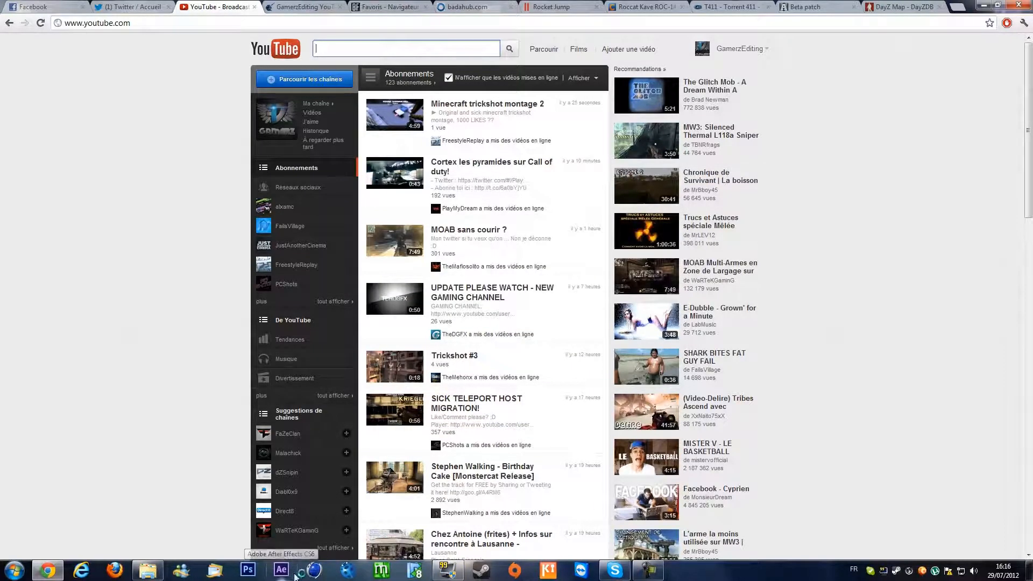
Step: Browse the music folder inside editing\new in Windows Explorer and locate Pendulum - The Island.mp3
click(149, 574)
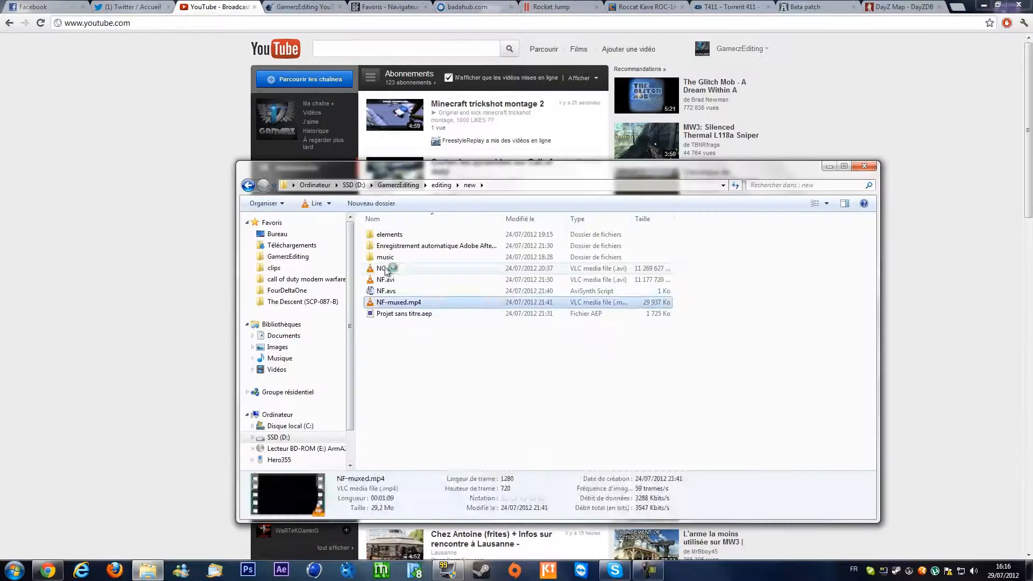
click(450, 261)
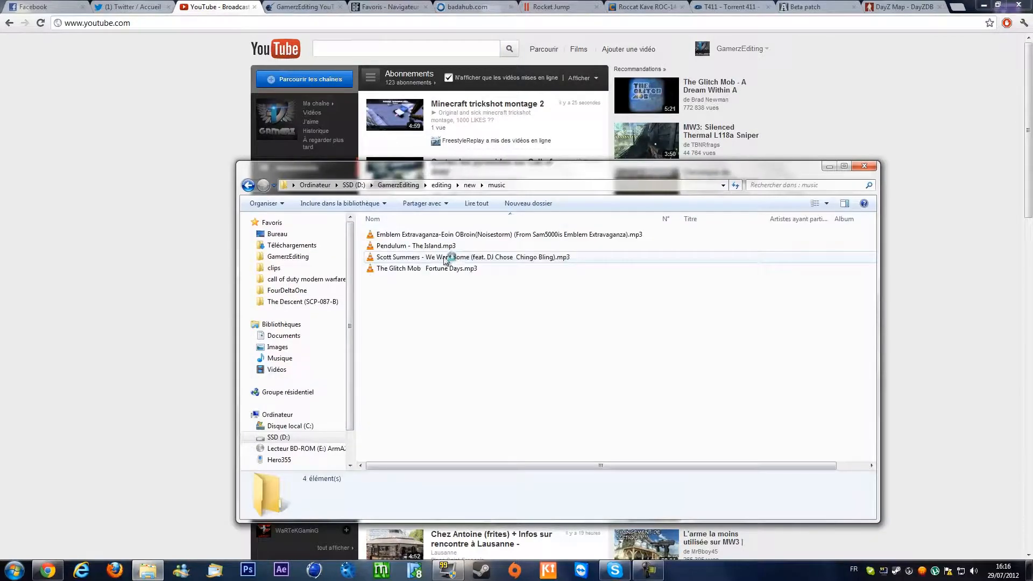
click(419, 246)
click(376, 372)
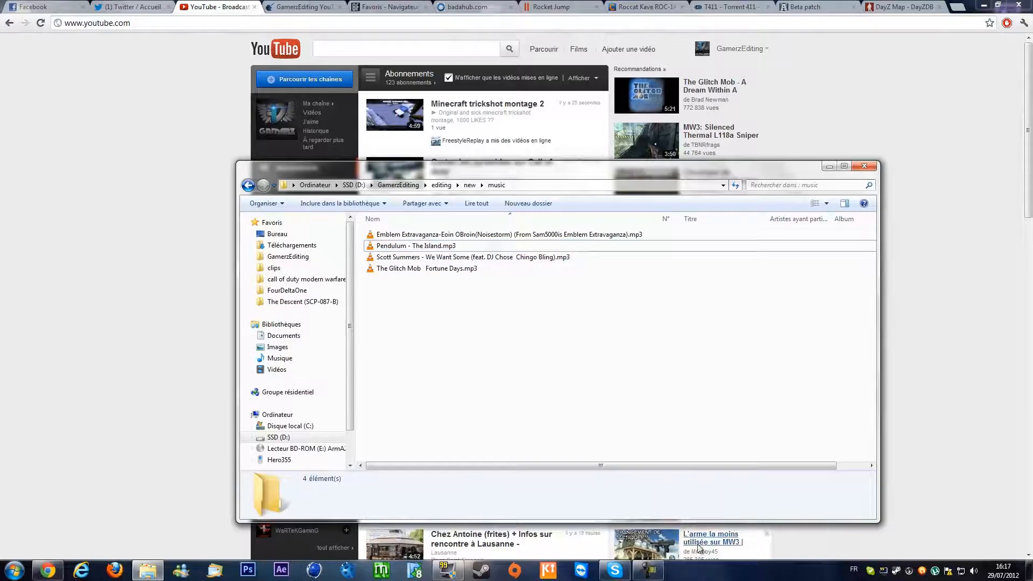
click(828, 166)
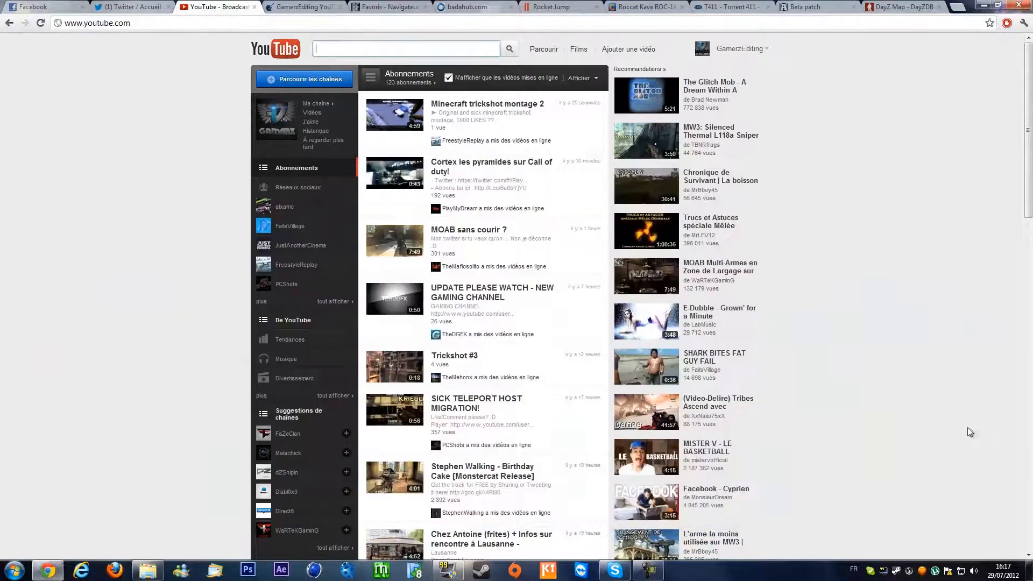
Step: Switch from the browser to Adobe After Effects with the empty project
click(1029, 570)
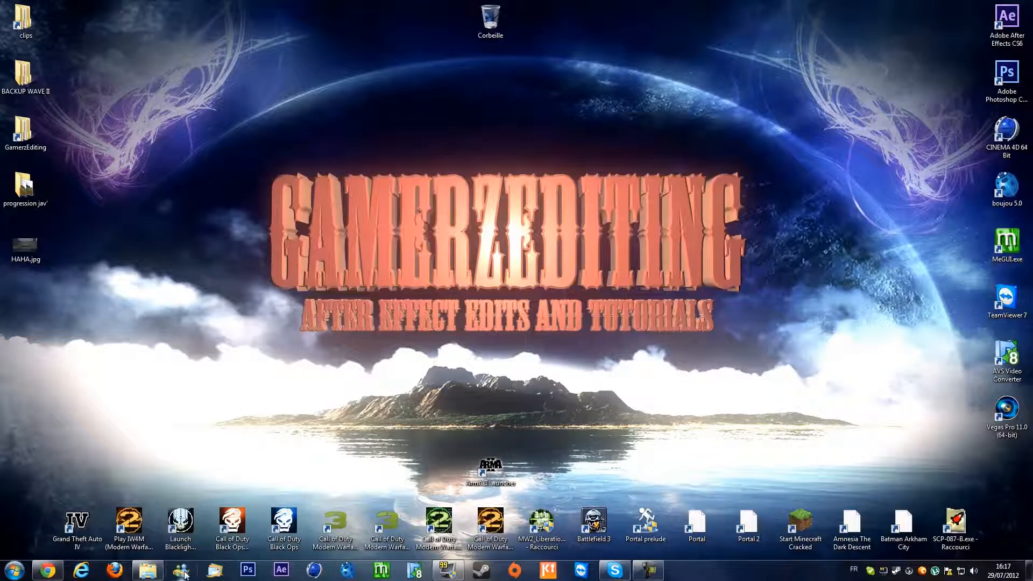
click(47, 570)
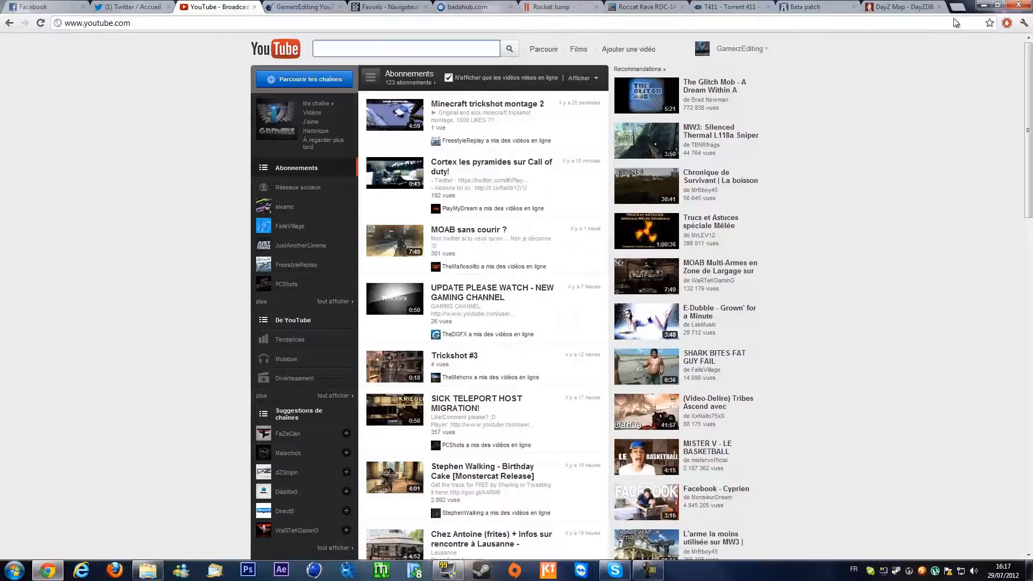
click(983, 5)
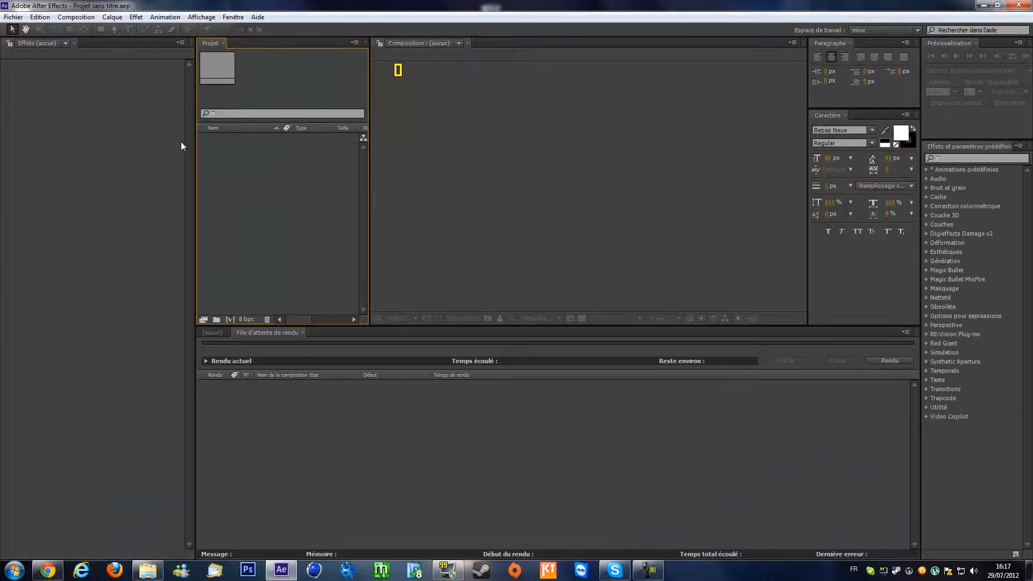
click(14, 16)
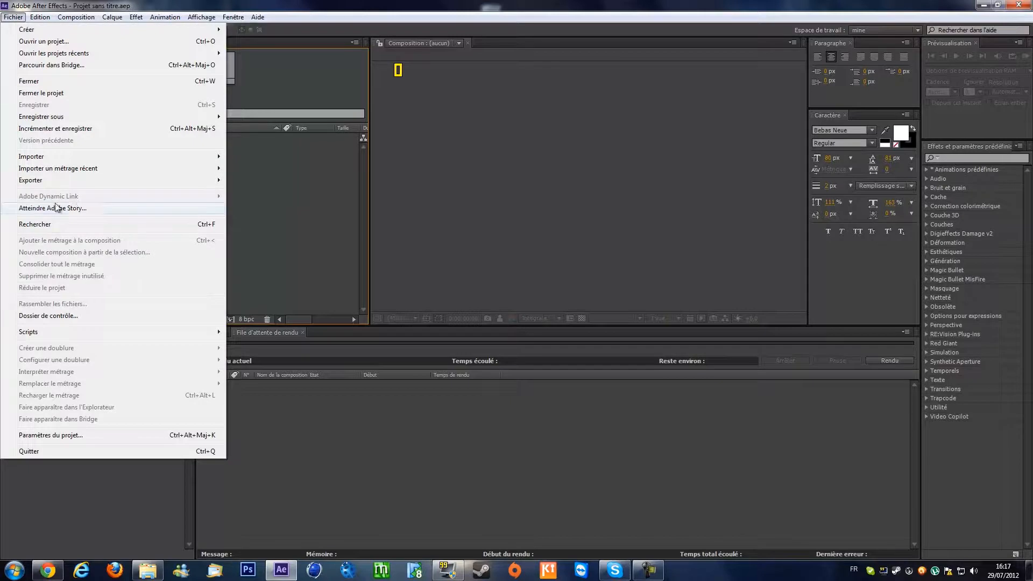
mouse_move(81, 116)
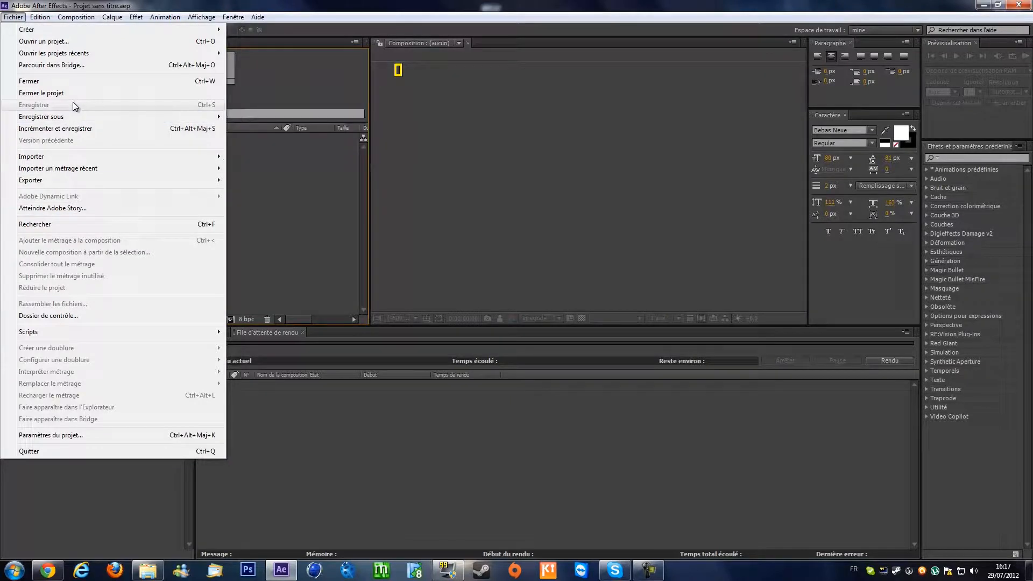
click(61, 42)
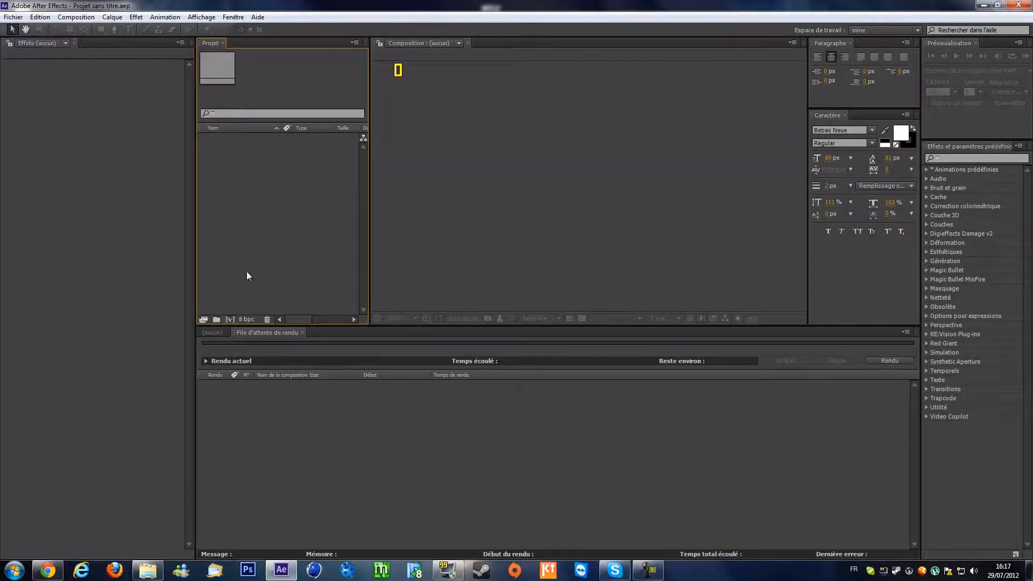
Step: Import the clips 4 MAN MP5.mp4 and 5 MAN AK.mp4 from the editing\new\elements folder into the project
double_click(259, 209)
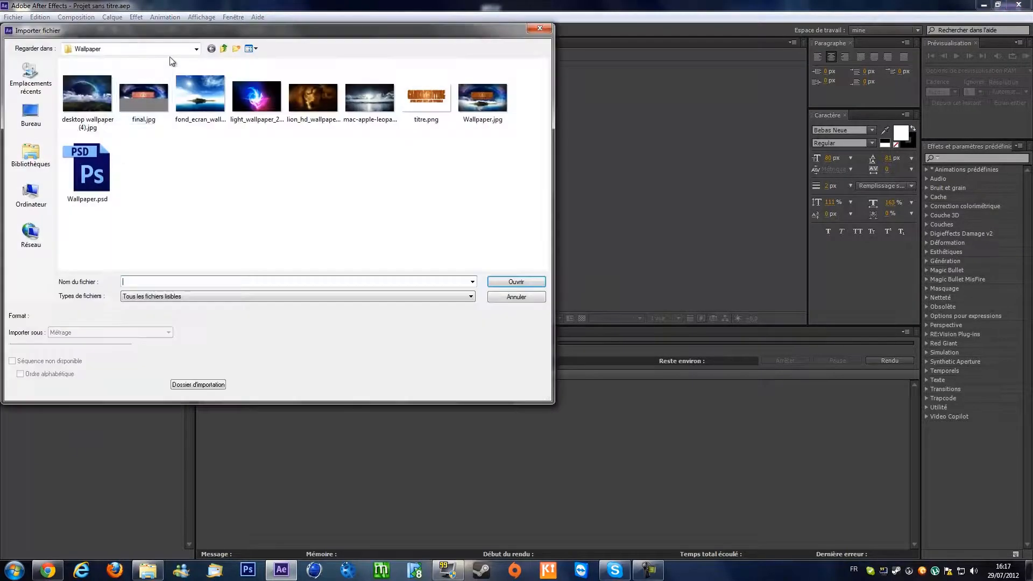
click(226, 49)
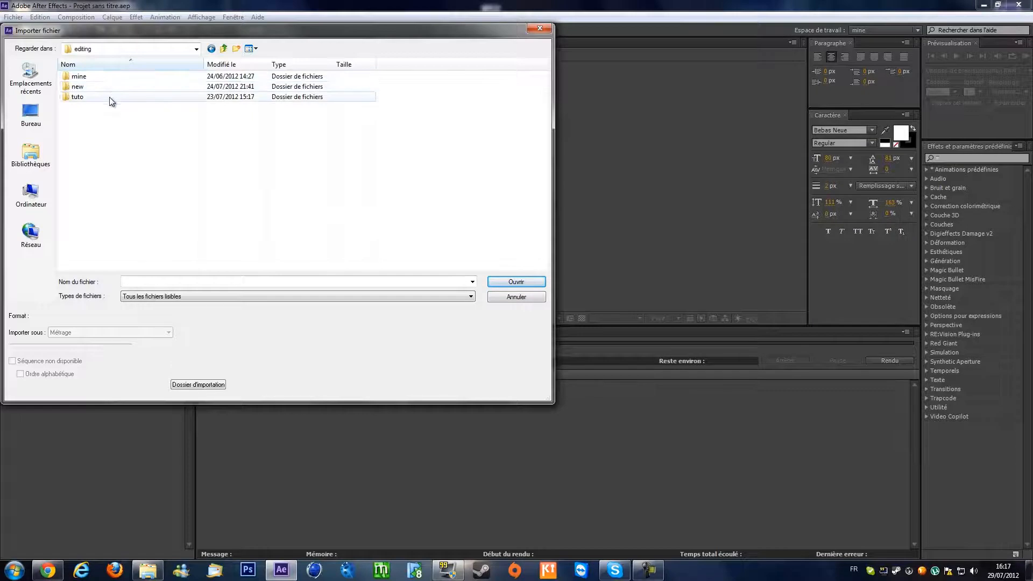
double_click(109, 85)
double_click(109, 79)
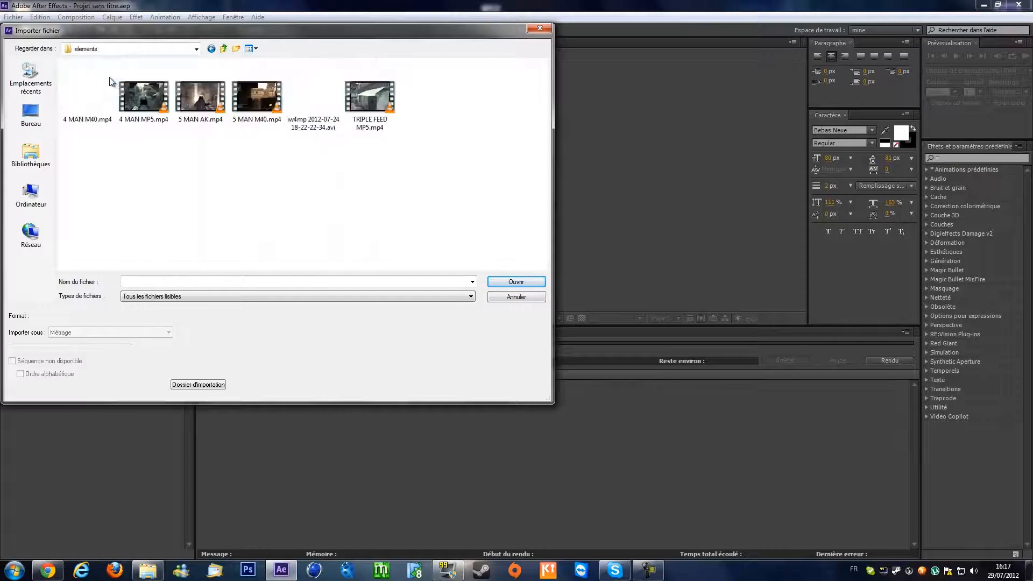
double_click(163, 110)
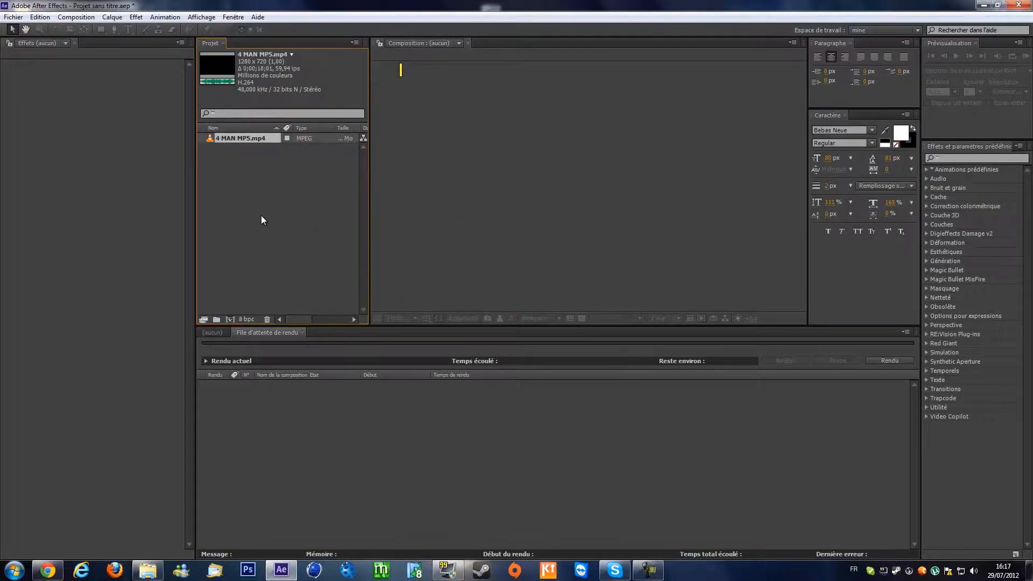
click(302, 333)
key(ctrl+i)
double_click(200, 97)
Step: Create a composition from 4 MAN MP5.mp4 and slide its layer earlier so it ends at about 7.6 seconds
drag(237, 140, 382, 373)
mouse_move(570, 376)
mouse_down()
mouse_move(554, 372)
mouse_move(568, 372)
mouse_up()
Step: Find the Twixtor effects and apply Twixtor Pro to the 4 MAN MP5.mp4 layer
click(953, 159)
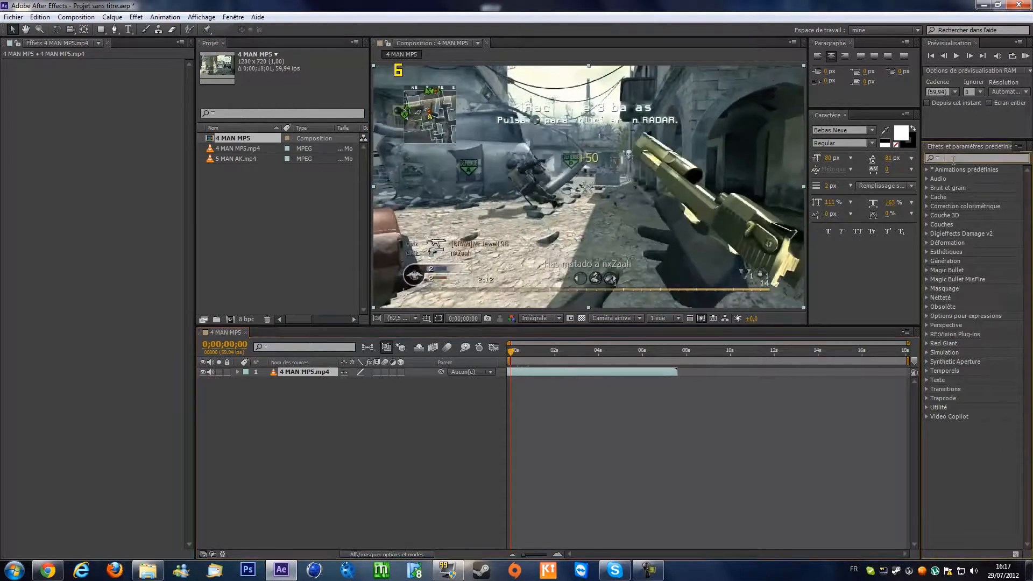
text(twixtor)
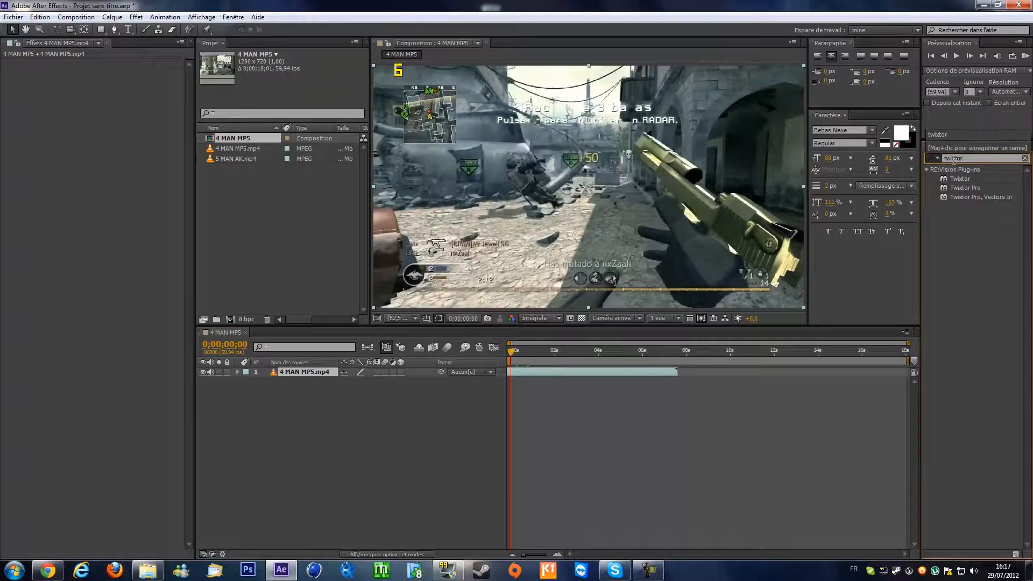
double_click(964, 187)
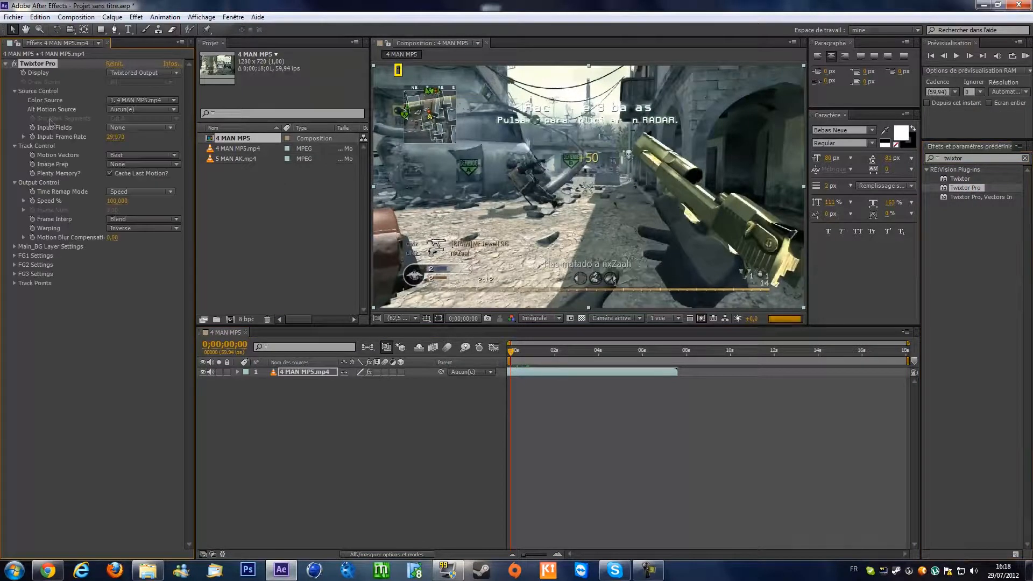
Step: Set Twixtor Pro's input frame rate to 59,94 and keyframe its Speed % at 0,5 on frame 0;00;00;01
click(119, 137)
text(59,94)
key(Return)
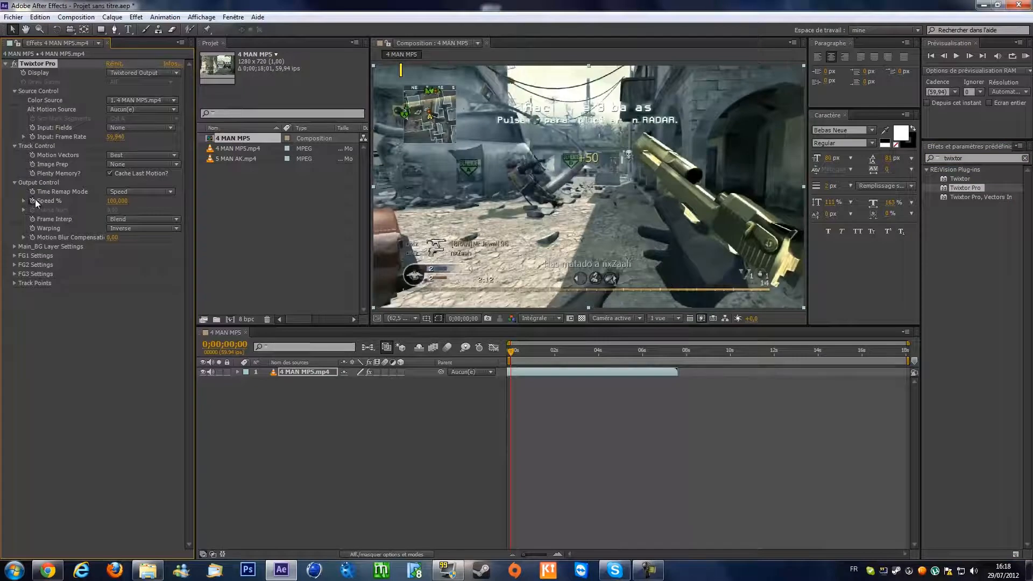
click(107, 202)
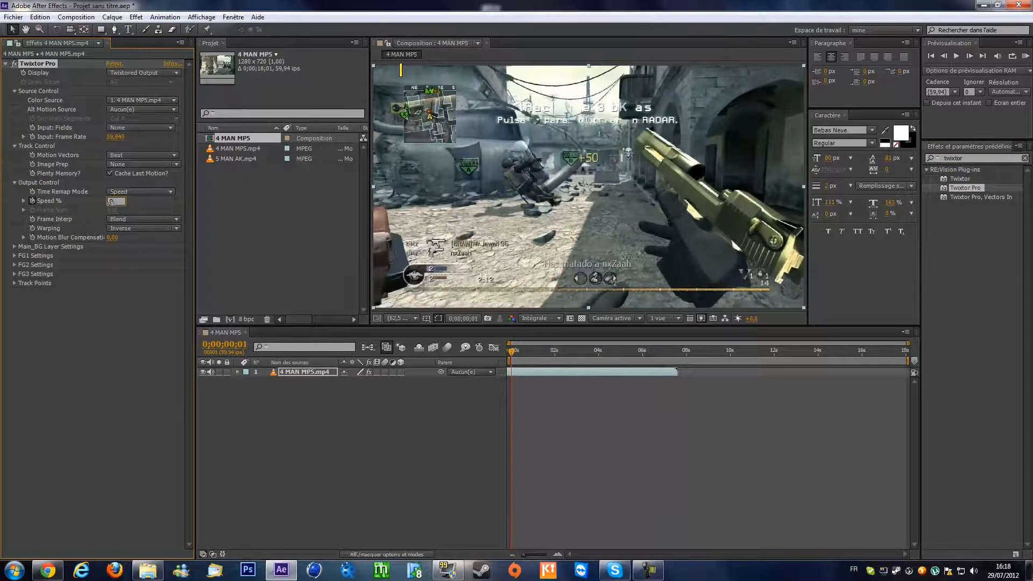
key(Return)
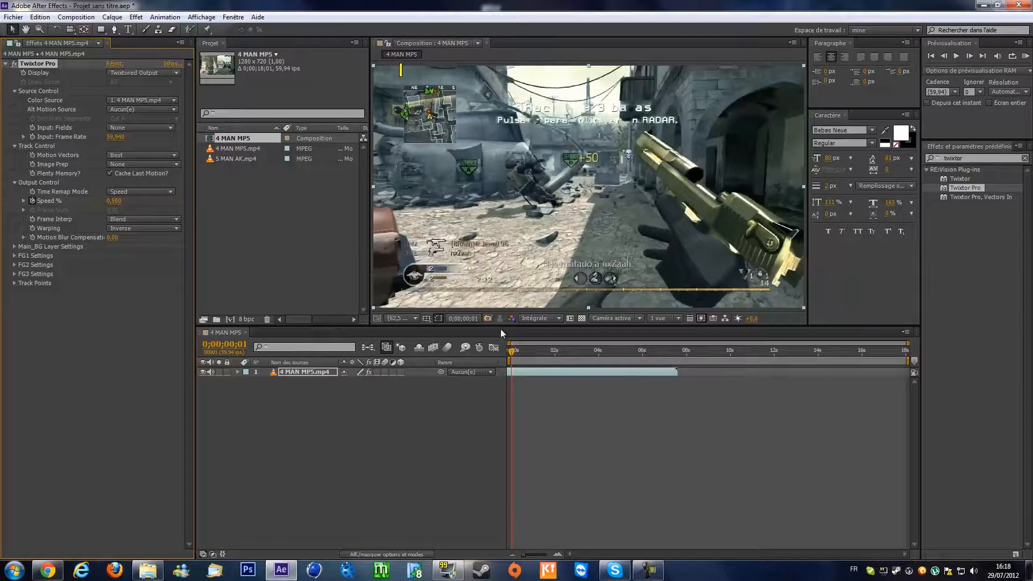
Step: Import Pendulum - The Island.mp3 from the music folder and place it above the clip in the composition
double_click(250, 252)
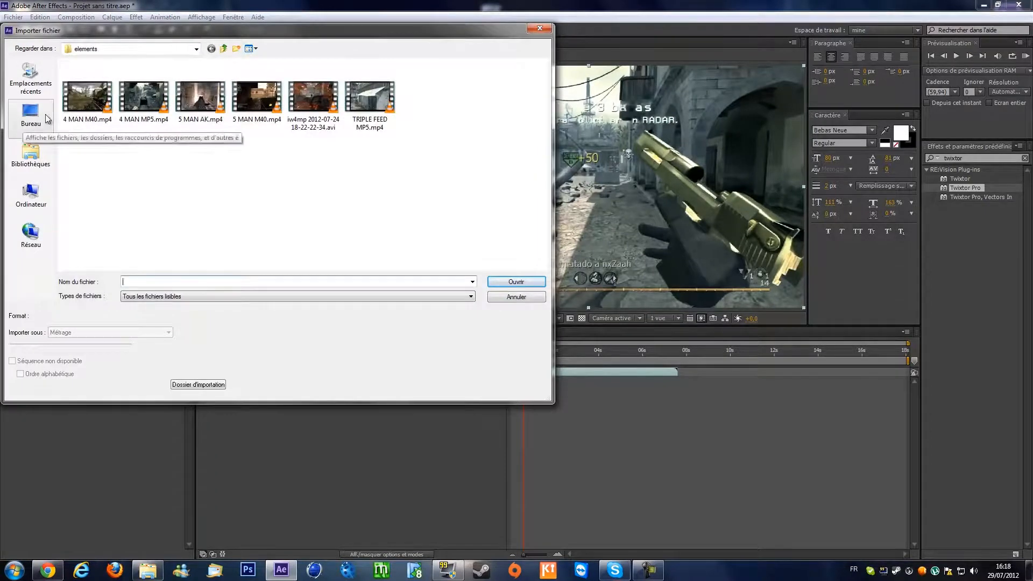
click(224, 49)
double_click(103, 96)
click(105, 93)
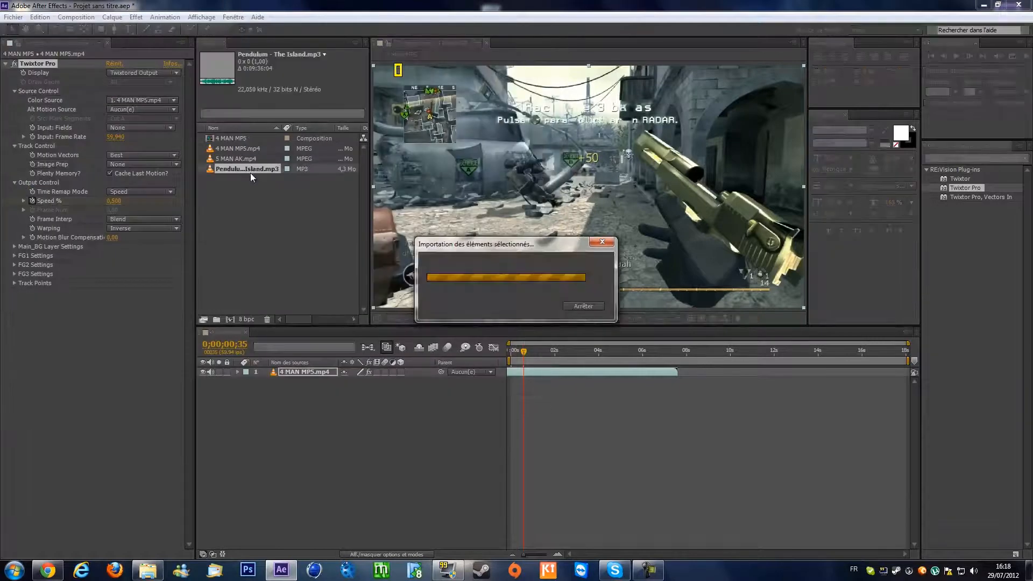
drag(250, 169, 298, 369)
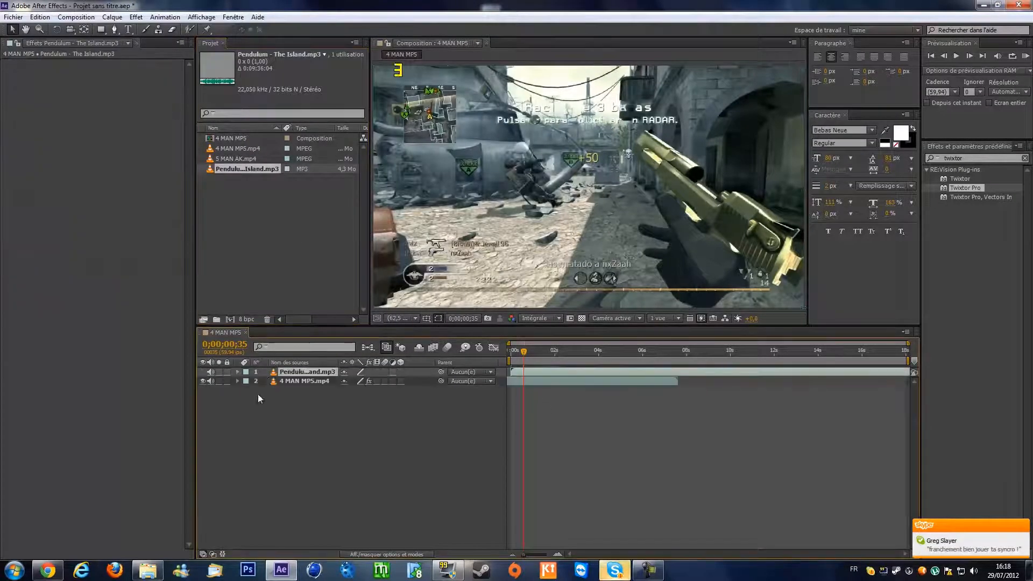
Step: Expand the Pendulum music layer's audio properties to display its waveform
click(237, 372)
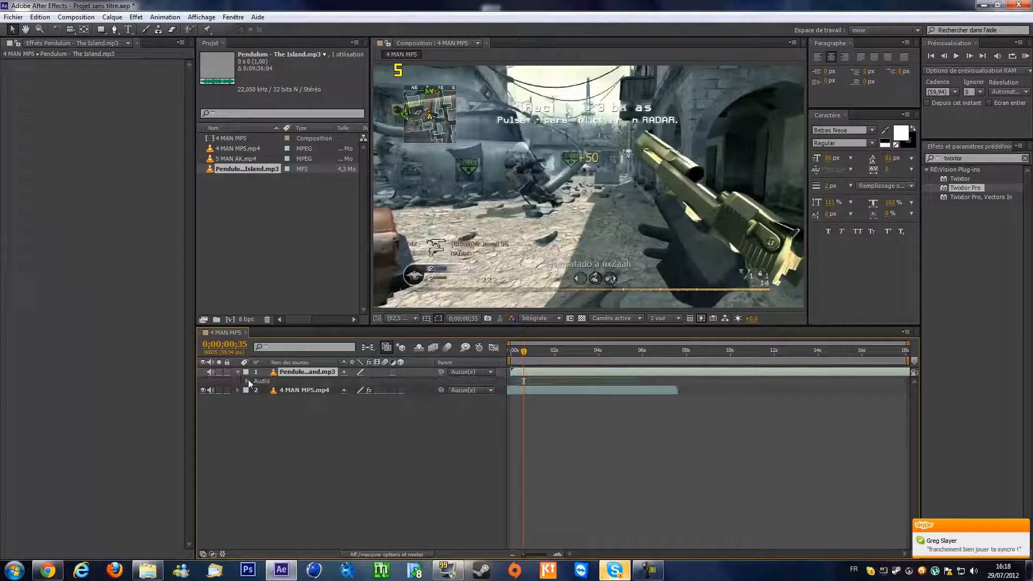
click(247, 381)
click(256, 399)
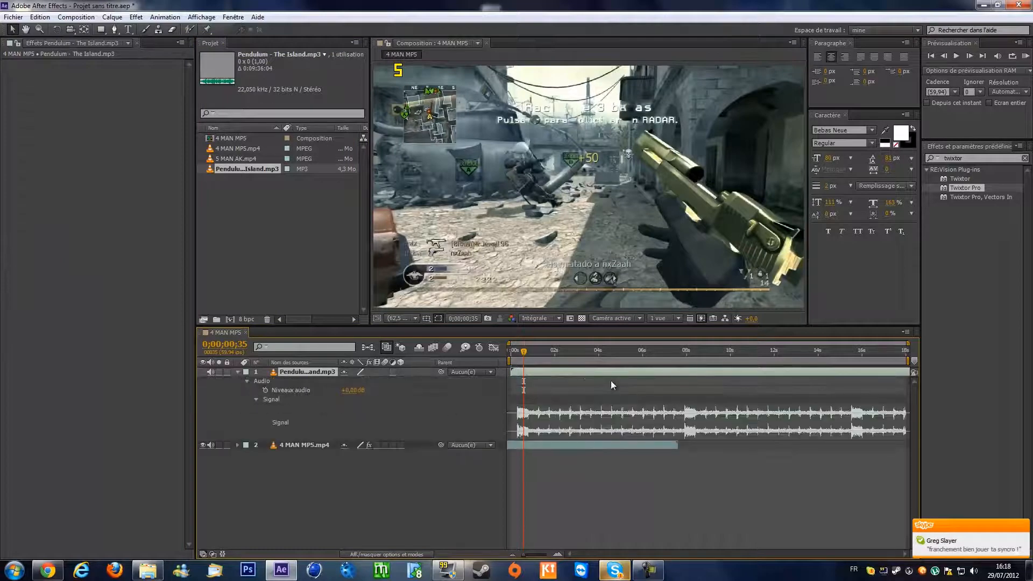
Step: Preview the beginning of the music and place the current-time indicator at 0;00;01;15
drag(544, 348, 516, 366)
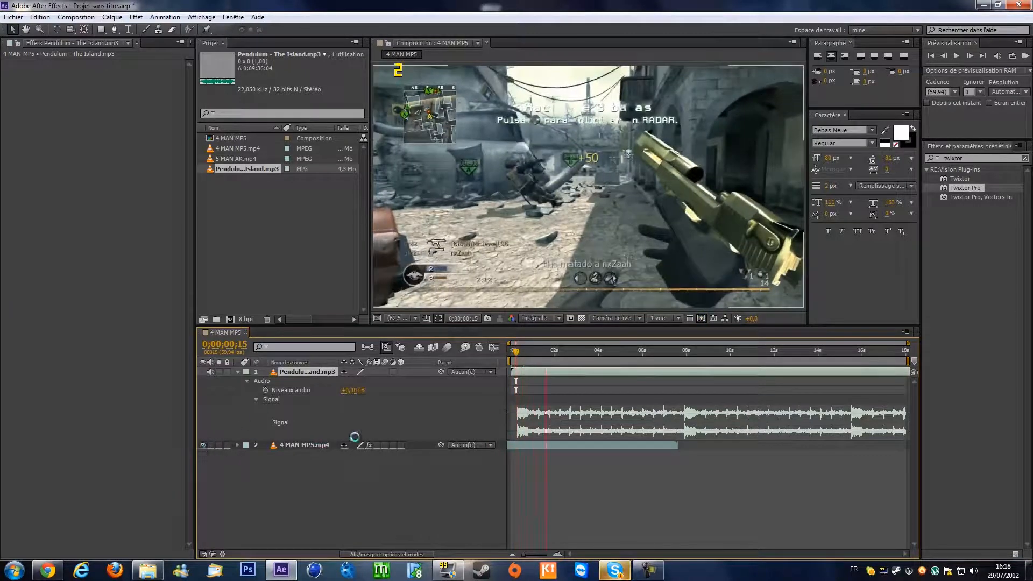
click(537, 355)
mouse_move(541, 358)
mouse_down()
mouse_move(567, 362)
mouse_move(539, 368)
mouse_up()
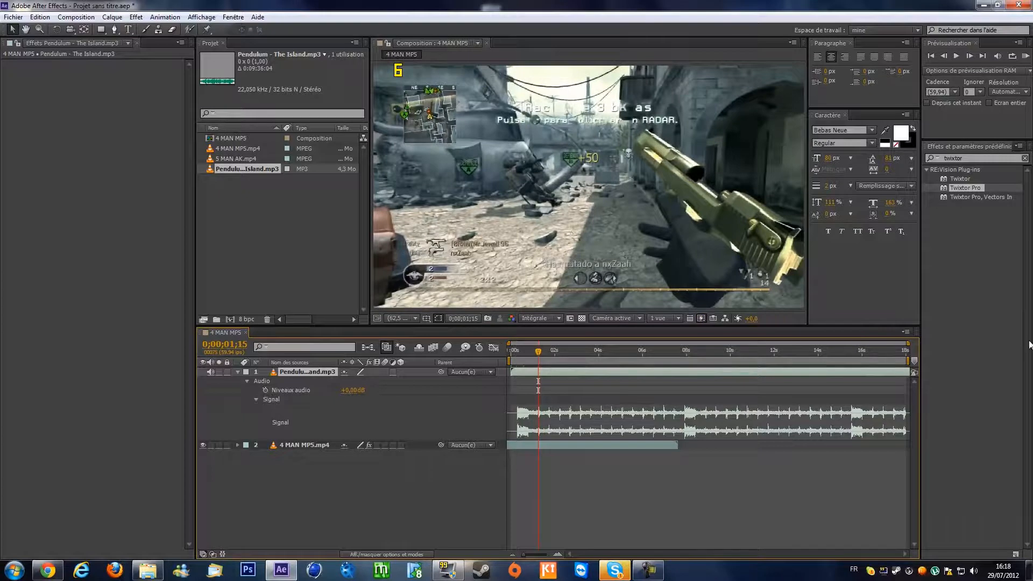
Step: Place 5 MAN AK.mp4 in the composition between the music and the 4 MAN MP5 layer, starting at 0;00;01;15
drag(908, 343, 575, 356)
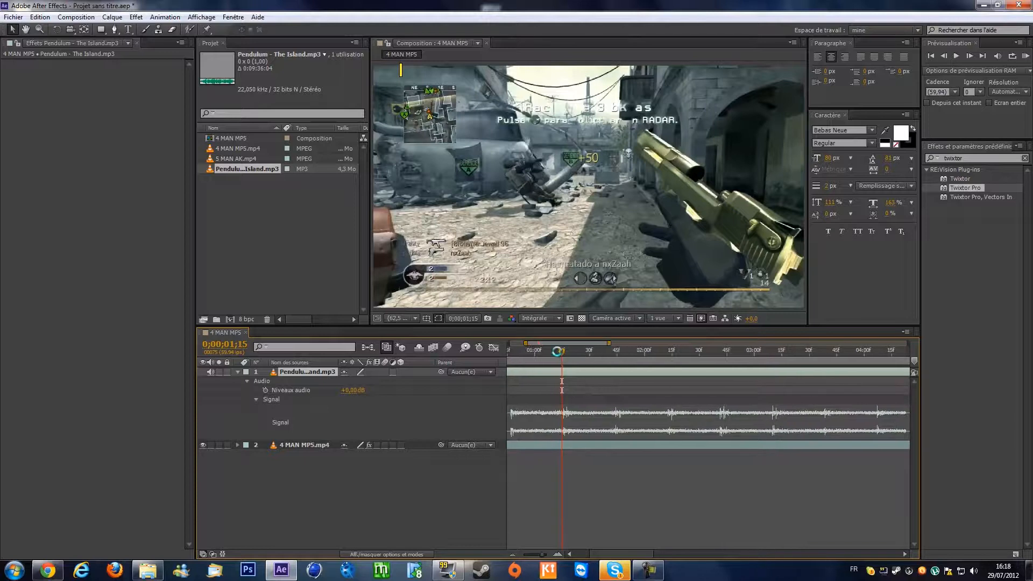
click(253, 223)
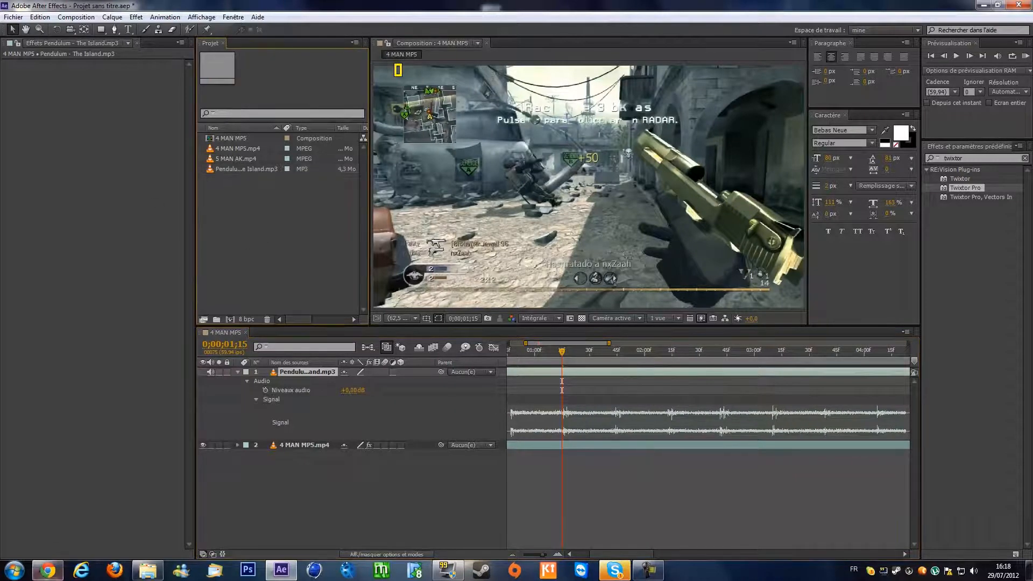
click(47, 570)
click(47, 570)
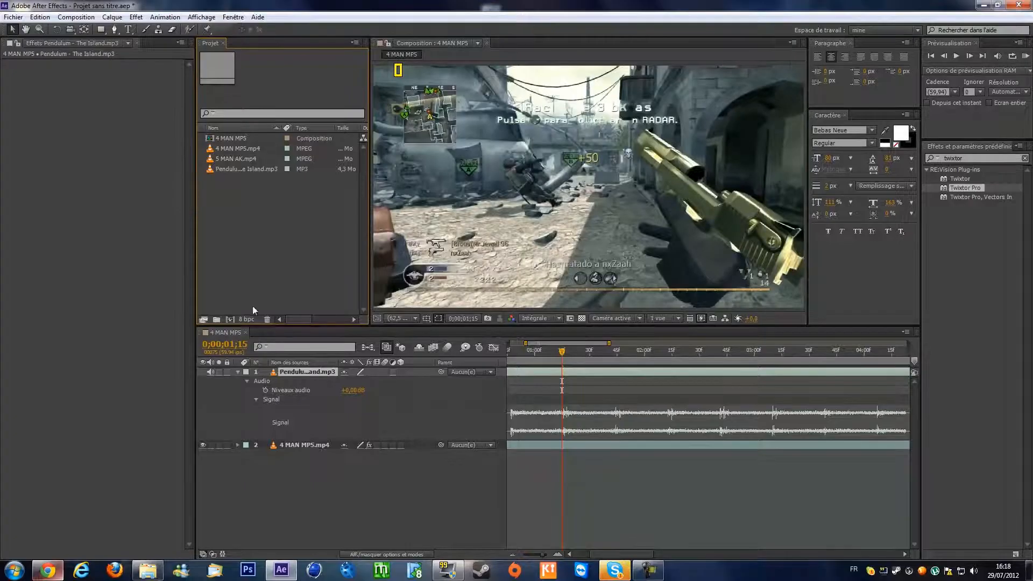
click(245, 159)
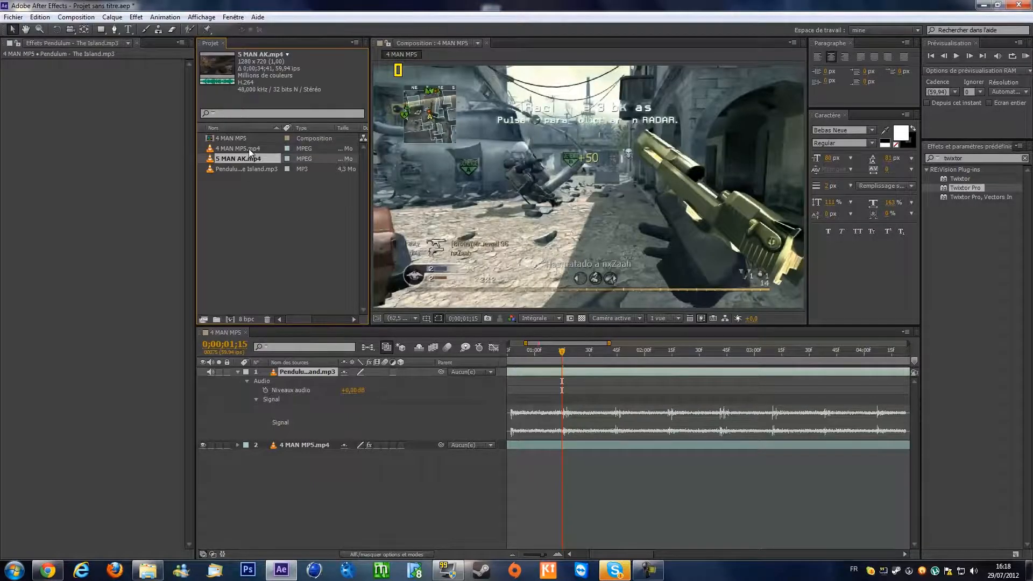
drag(259, 157, 648, 436)
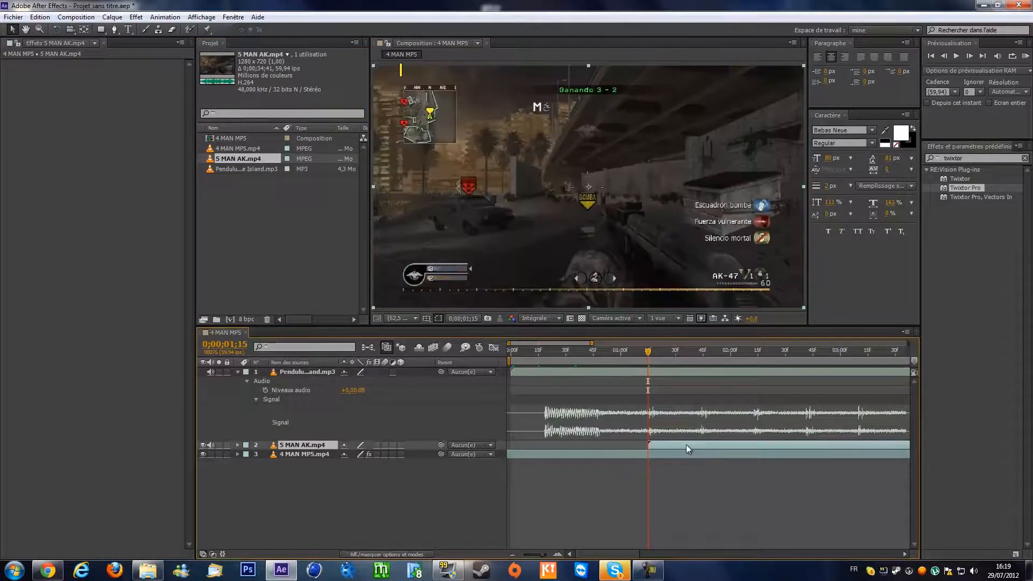
Step: Trim the 5 MAN AK.mp4 layer's in point to source time 0;00;14;45, then return to the composition view
double_click(686, 444)
mouse_move(400, 293)
mouse_down()
mouse_move(570, 299)
mouse_move(557, 305)
mouse_up()
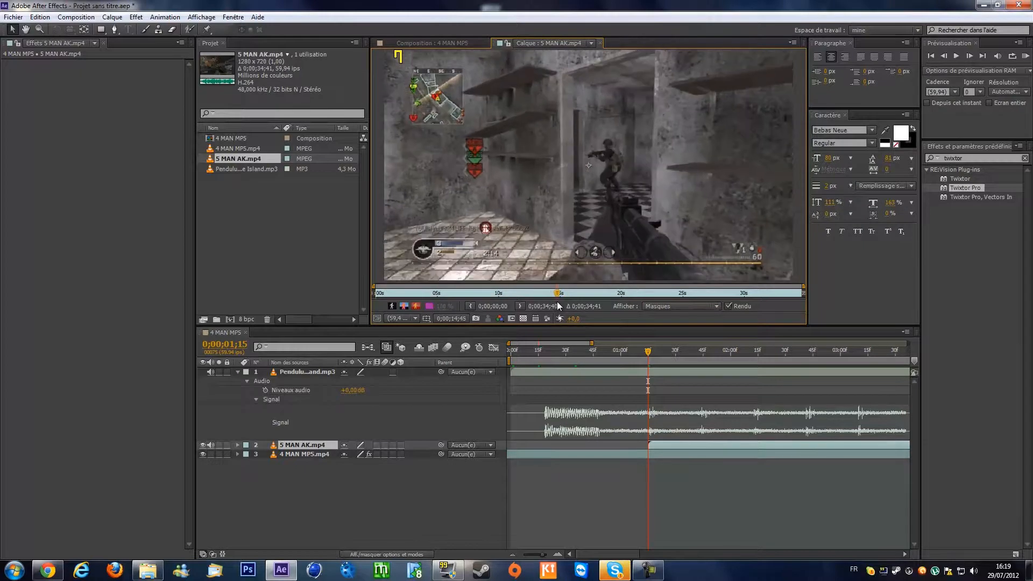
click(469, 307)
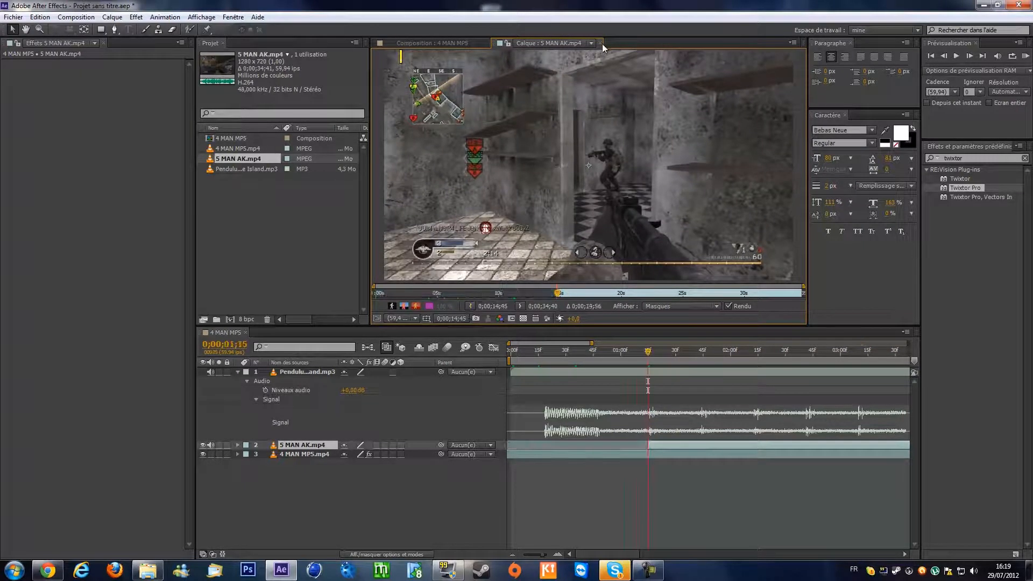
click(600, 43)
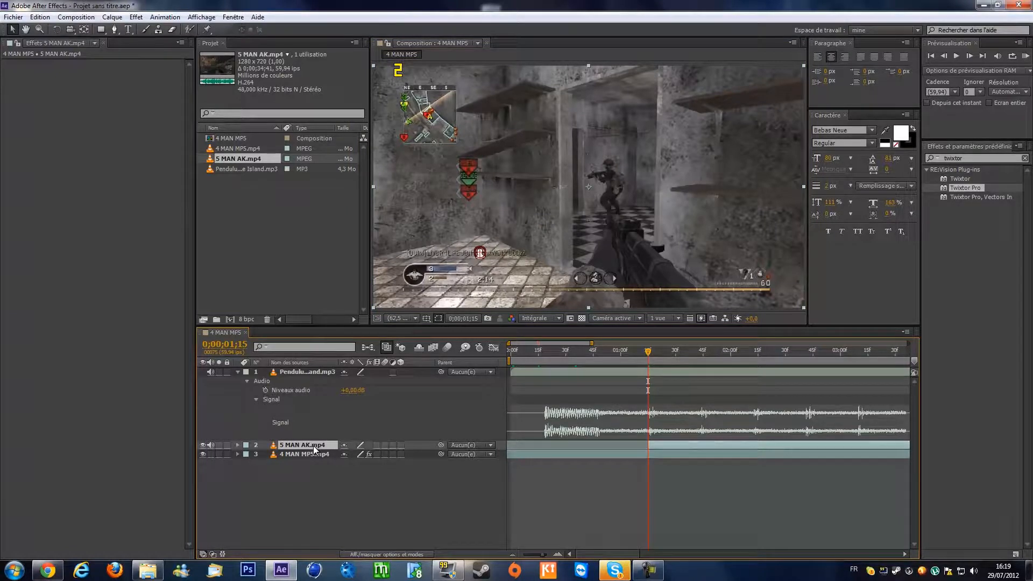
Step: Duplicate the 5 MAN AK.mp4 layer four times
key(ctrl+d)
key(ctrl+d)
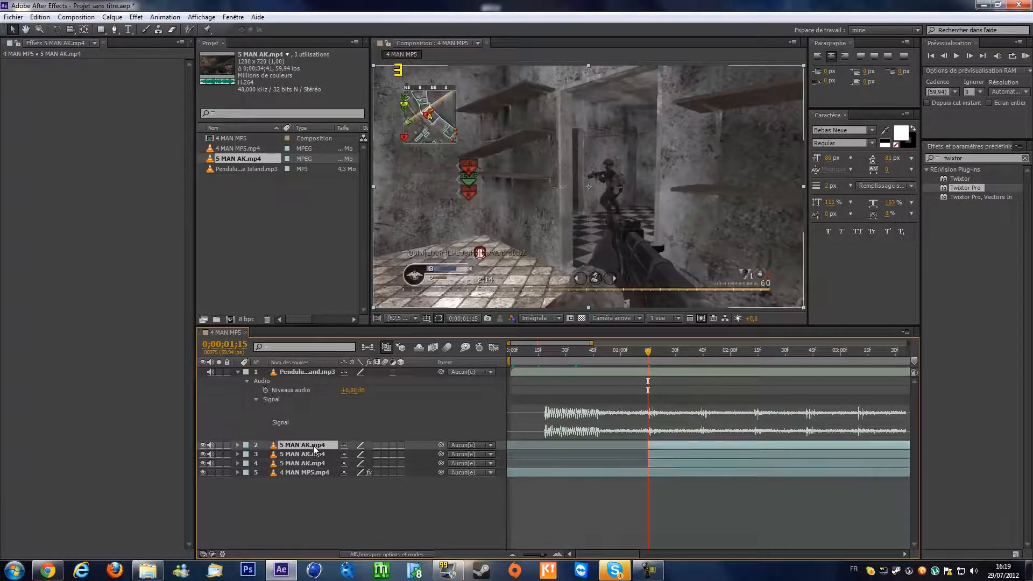
key(ctrl+d)
key(ctrl+d)
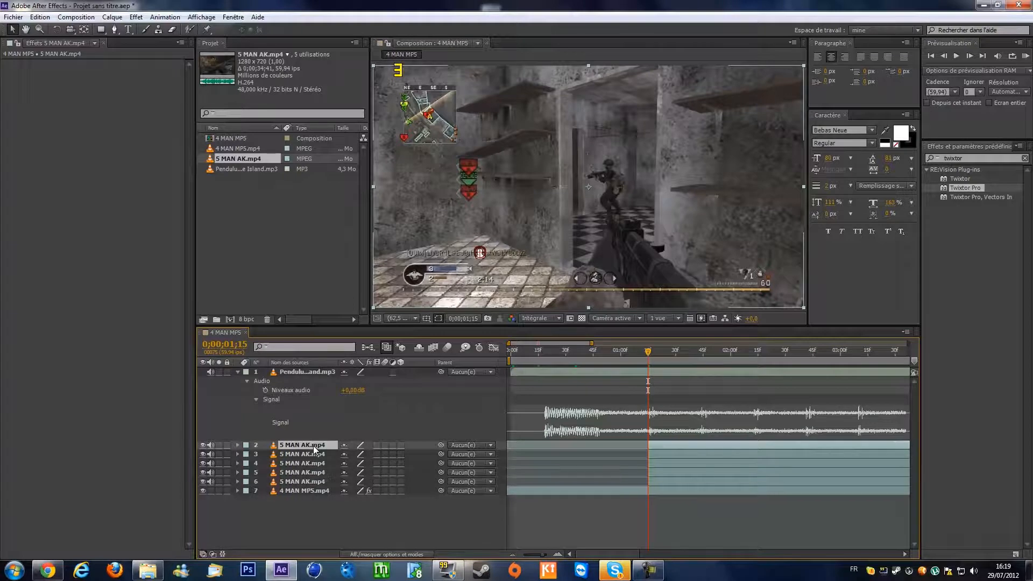
Step: Apply Freeze Frame to the four lower 5 MAN AK.mp4 layers, numbers 3 to 6, at 0;00;01;15
click(305, 482)
click(307, 472)
click(309, 463)
click(311, 454)
click(314, 447)
click(312, 455)
shift+click(298, 475)
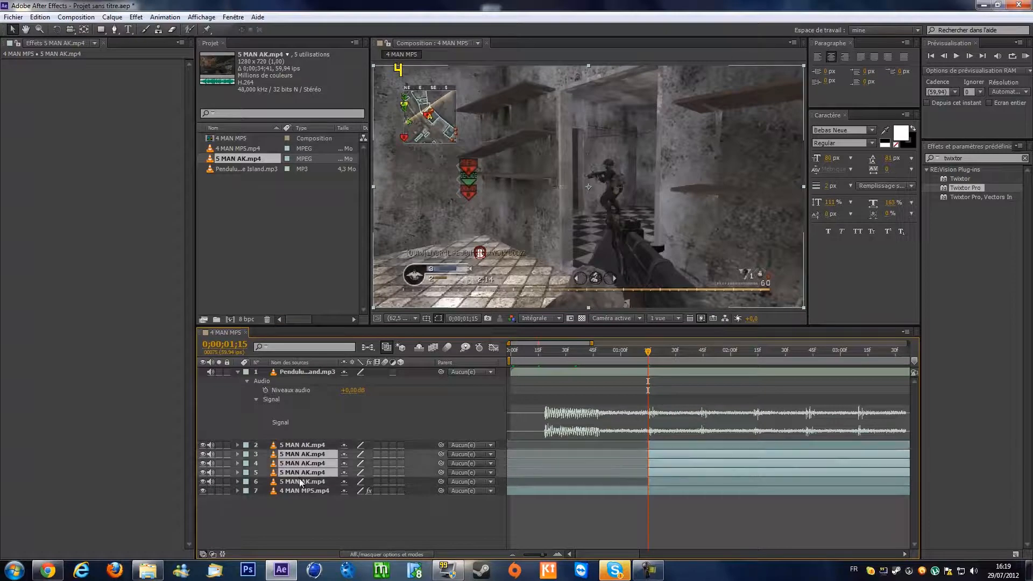
shift+click(300, 480)
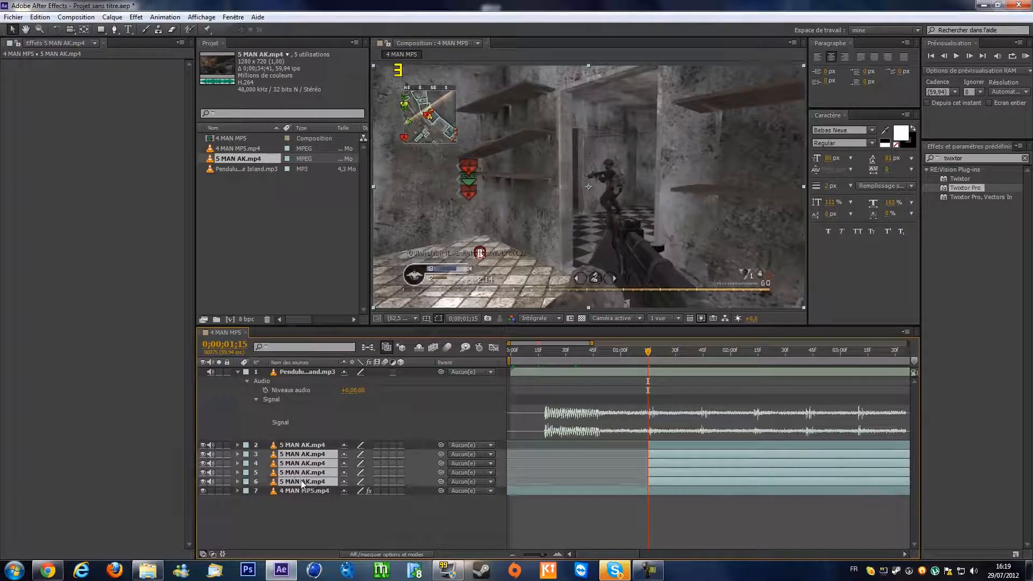
click(114, 17)
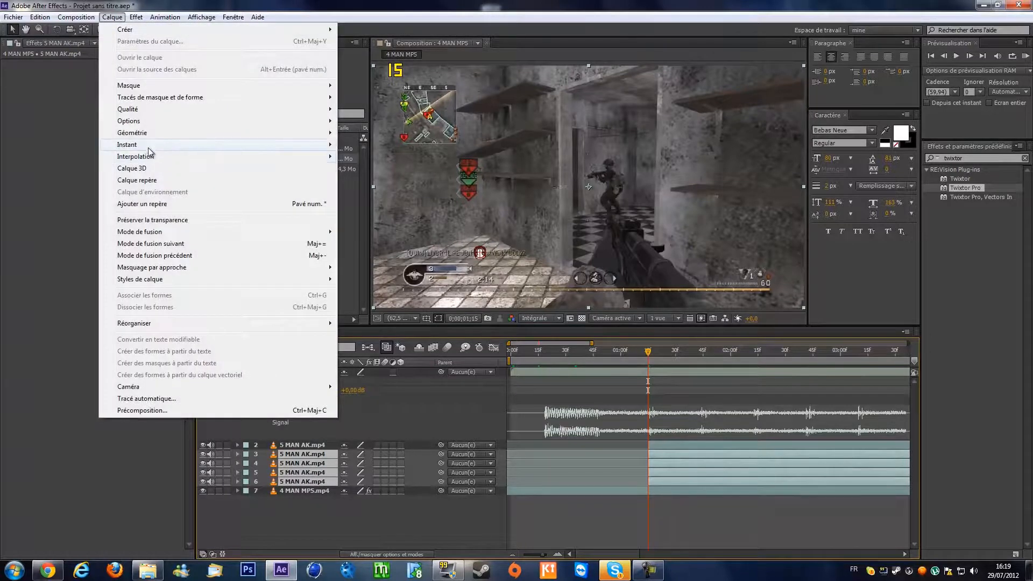
mouse_move(150, 153)
click(400, 179)
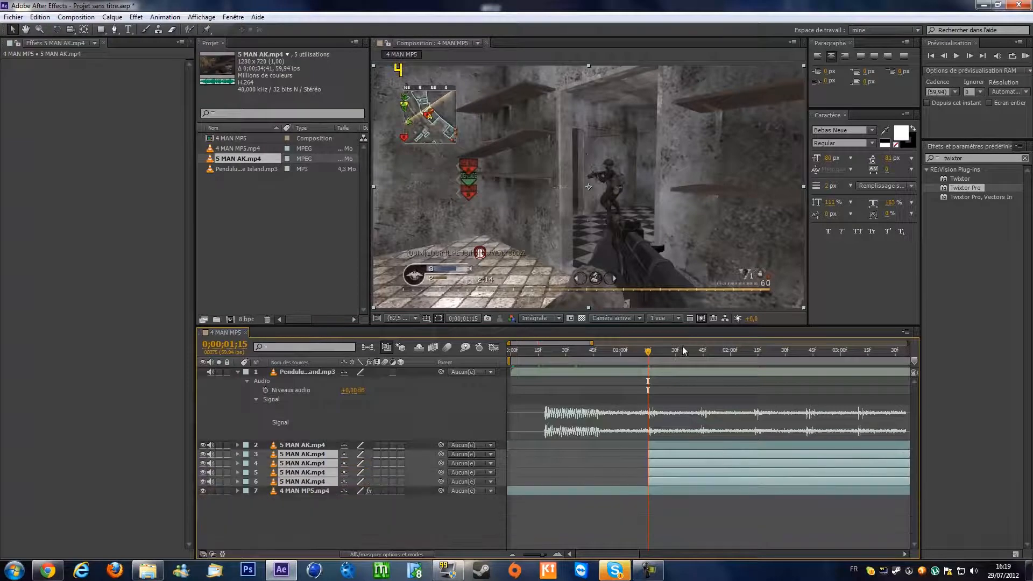
Step: Move 5 MAN AK layer 2 to start on the music peak just past 3 seconds, and return the current time to 0;00;01;15
drag(663, 351, 861, 427)
drag(670, 445, 879, 463)
drag(821, 355, 779, 359)
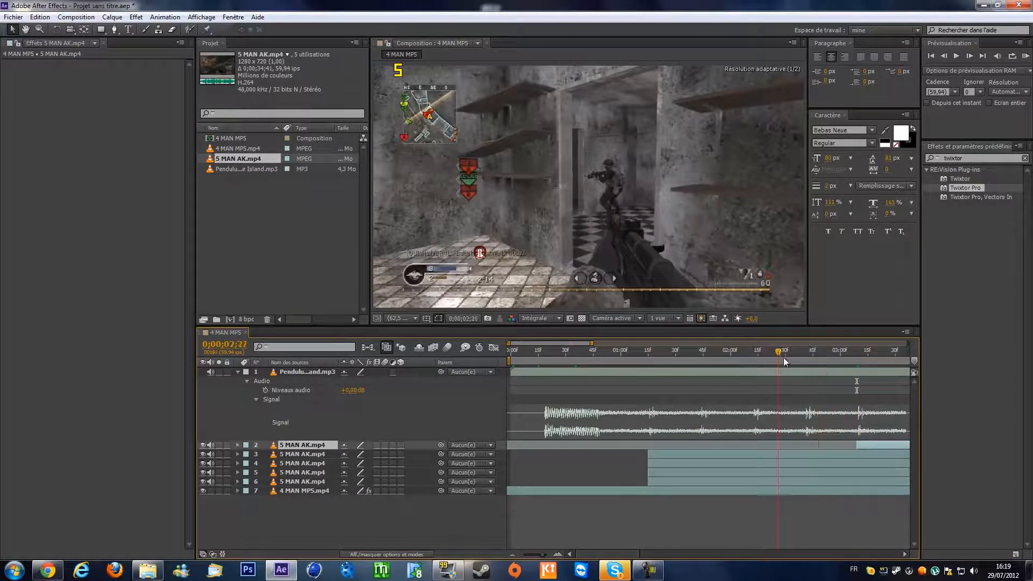
drag(854, 378, 647, 402)
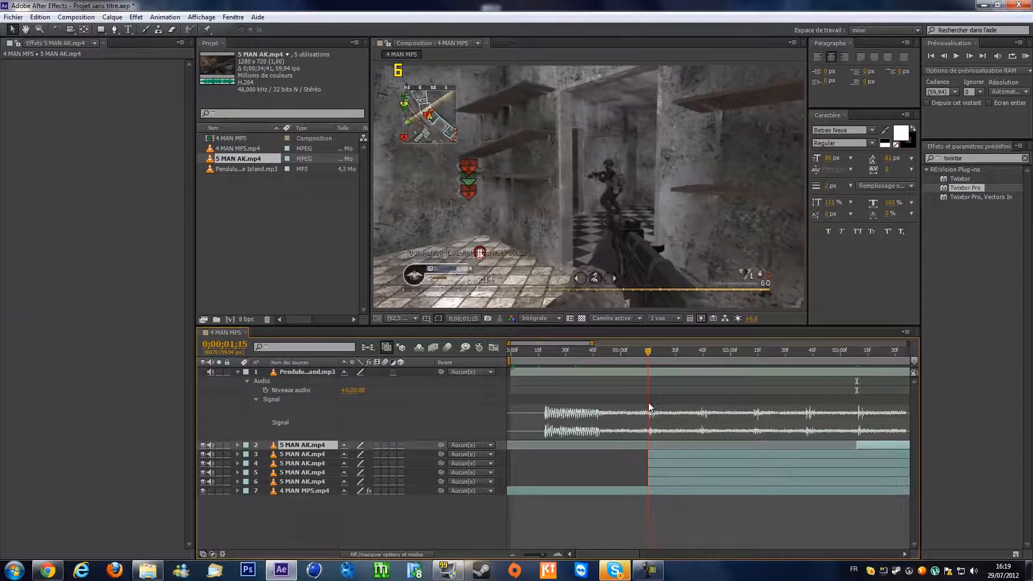
Step: Start a Pen mask on 5 MAN AK layer 6, tracing from the frame's lower edge along the hand and arm up to the gun's muzzle
click(297, 482)
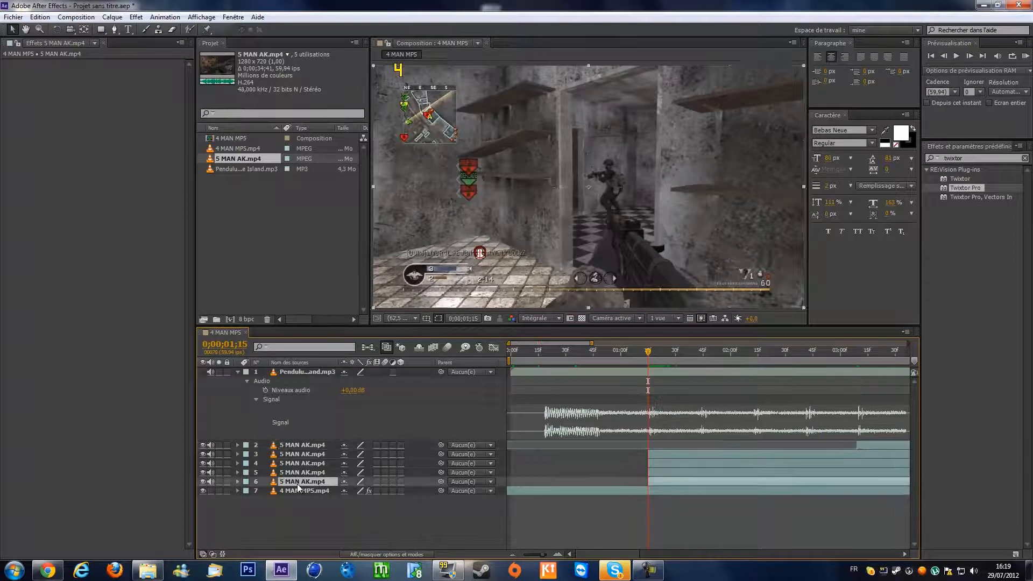
click(114, 31)
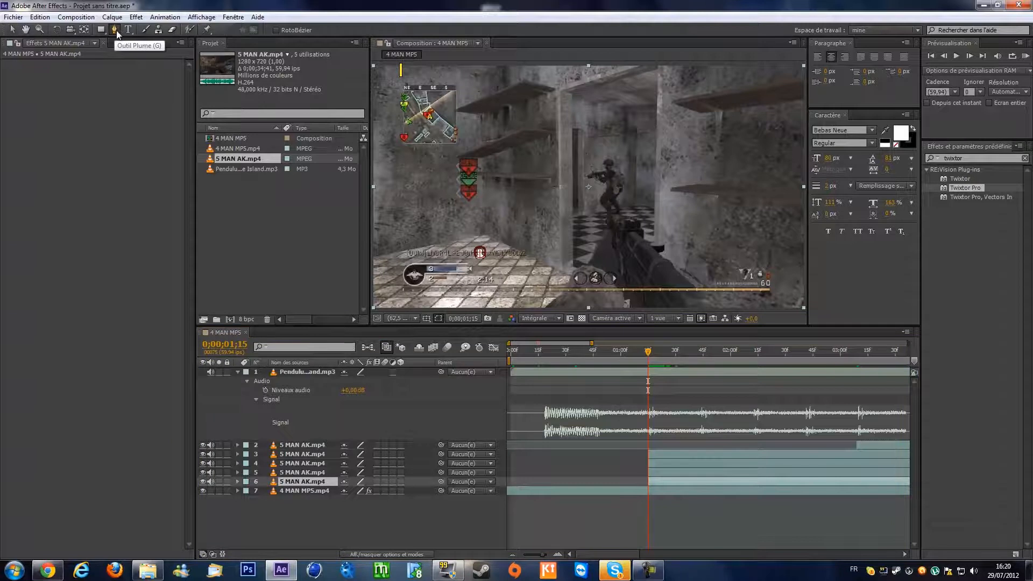
key(period)
drag(650, 275, 621, 177)
scroll(627, 203, up, 2)
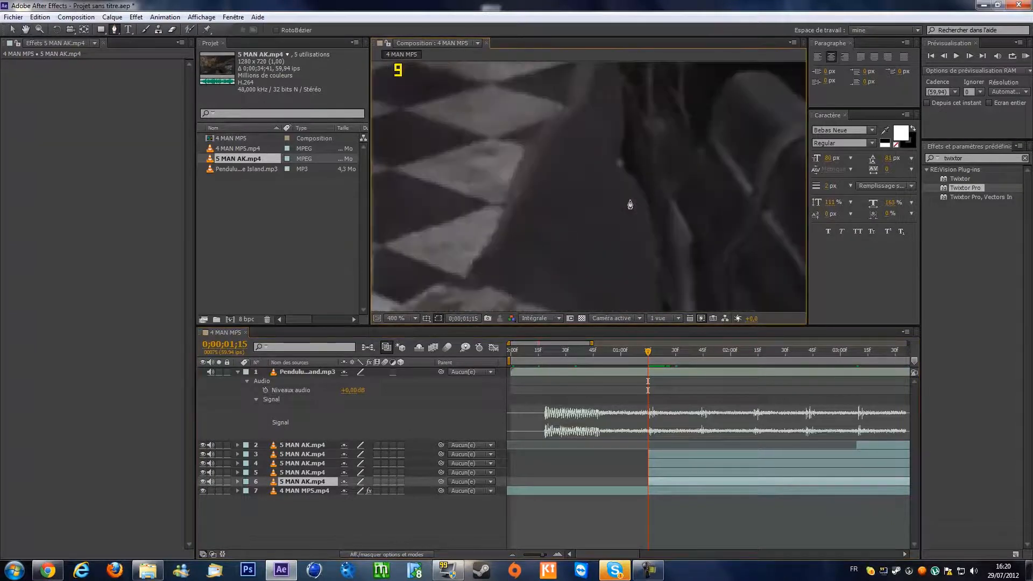
scroll(630, 204, down, 2)
scroll(531, 264, up, 1)
scroll(529, 265, down, 1)
scroll(524, 269, up, 1)
scroll(518, 273, down, 1)
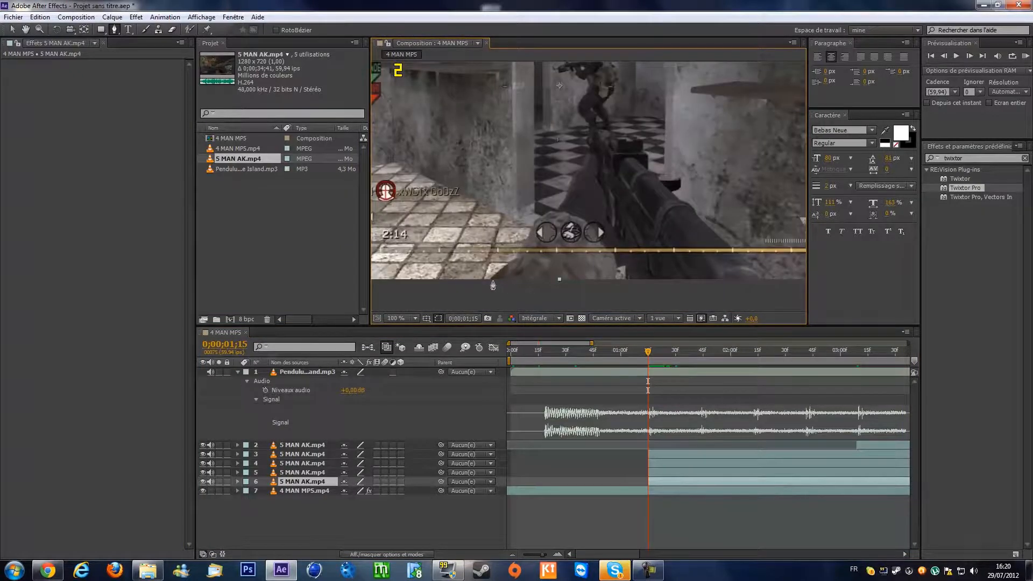
scroll(490, 285, up, 1)
drag(484, 277, 580, 176)
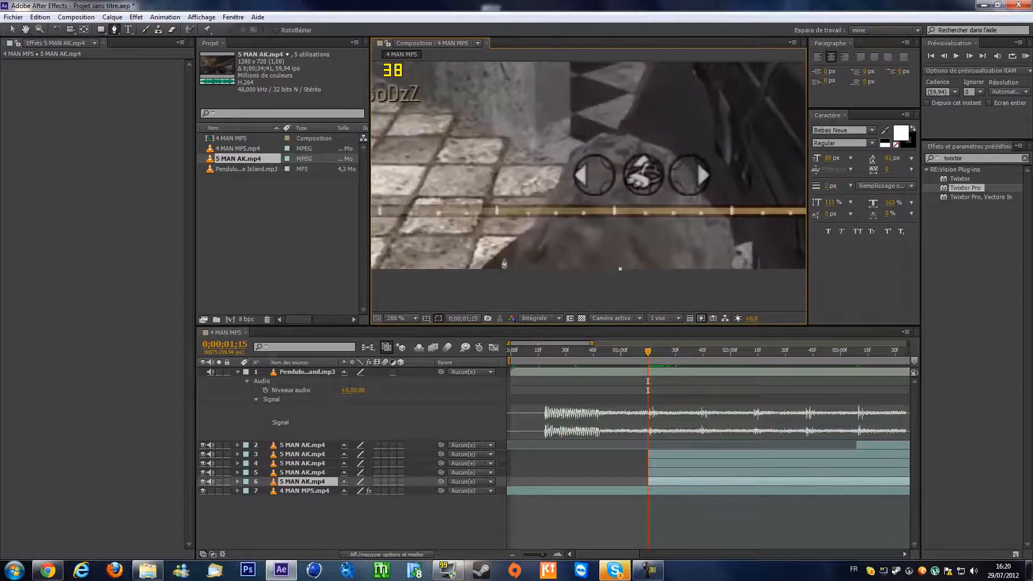
click(485, 272)
click(503, 250)
click(538, 229)
click(568, 172)
drag(591, 135, 612, 133)
click(624, 114)
click(648, 81)
drag(648, 83, 534, 310)
click(558, 265)
click(563, 241)
click(567, 220)
click(571, 189)
click(575, 166)
Step: Continue the mask path from the muzzle over the front sight and side knob, then down the rifle's right edge
click(583, 170)
click(583, 185)
click(591, 193)
click(603, 194)
click(614, 205)
click(623, 216)
click(643, 215)
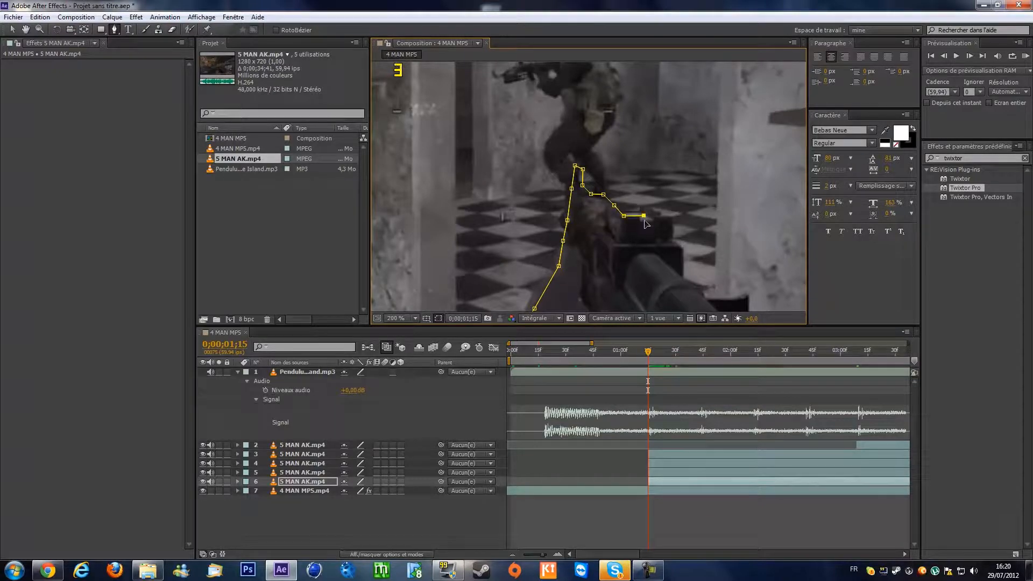
click(654, 221)
click(668, 220)
click(671, 235)
click(684, 249)
click(684, 275)
click(698, 288)
click(711, 302)
click(733, 301)
click(747, 297)
drag(747, 297, 714, 195)
click(716, 212)
click(698, 217)
click(711, 236)
click(735, 246)
click(749, 261)
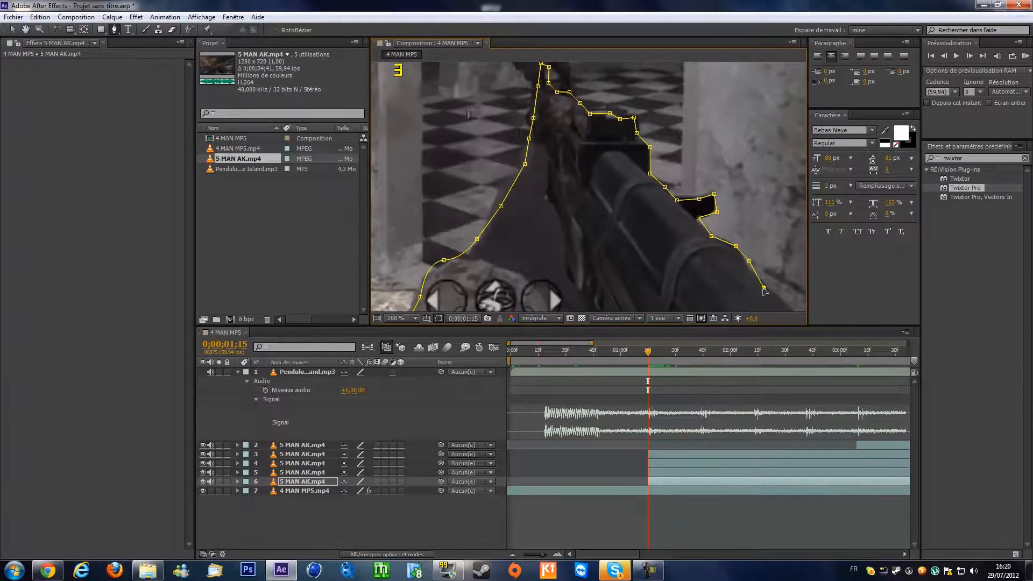
drag(760, 288, 602, 144)
click(661, 186)
click(692, 220)
click(716, 243)
click(736, 267)
Step: Run the mask path below the frame's lower edge and close it at its starting point
drag(611, 283, 677, 264)
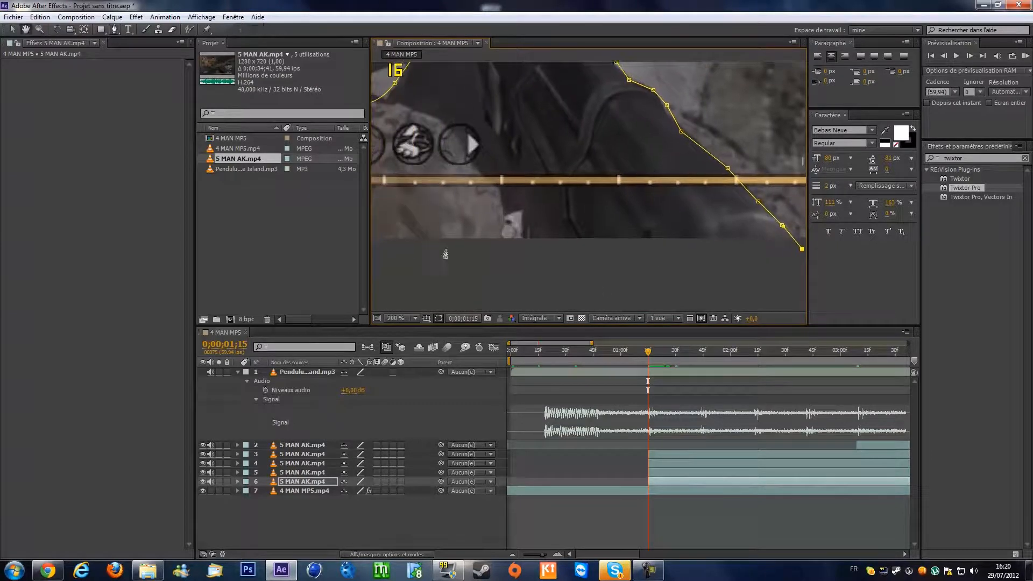
click(410, 268)
drag(405, 265, 637, 284)
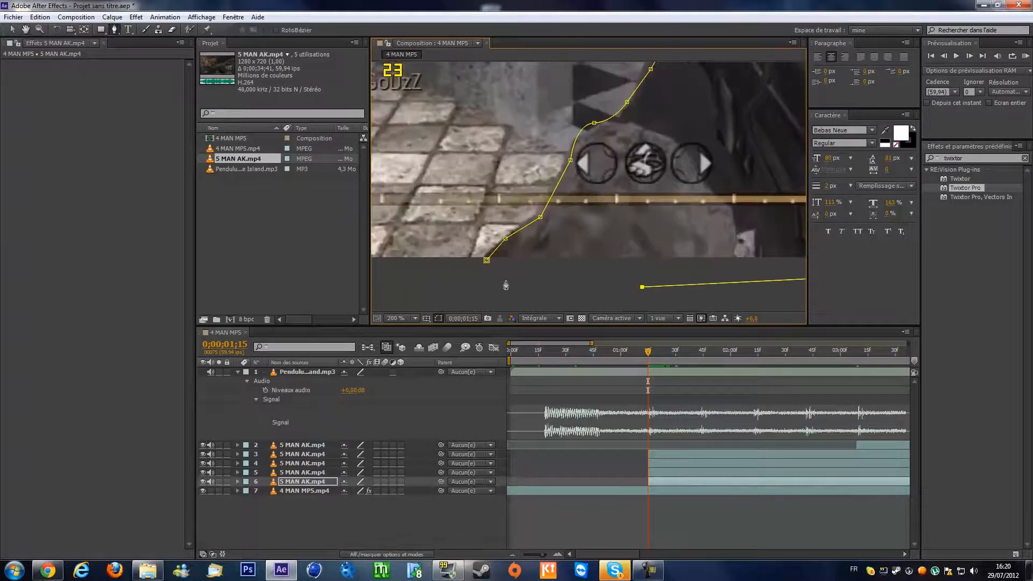
click(487, 261)
click(398, 319)
click(410, 332)
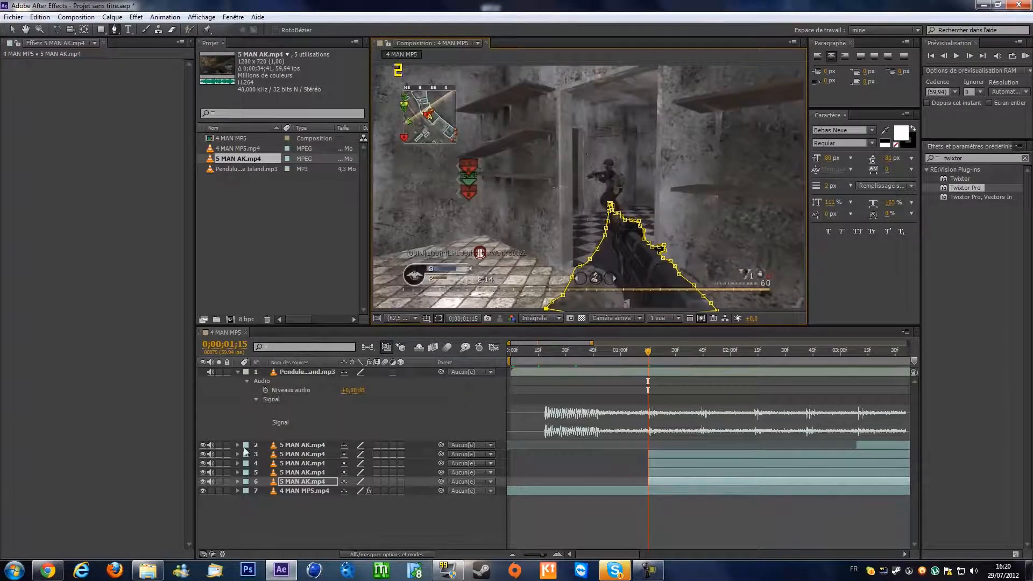
Step: Slide 5 MAN AK layers 3, 4 and 5 to start around the next music peak, about 0;00;01;45
drag(679, 472, 741, 463)
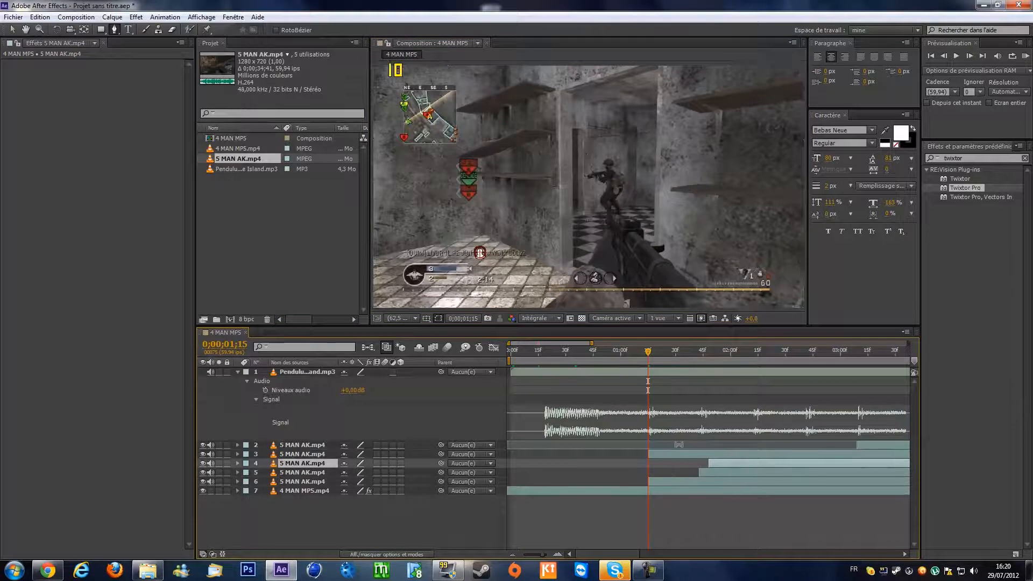
drag(680, 456, 729, 457)
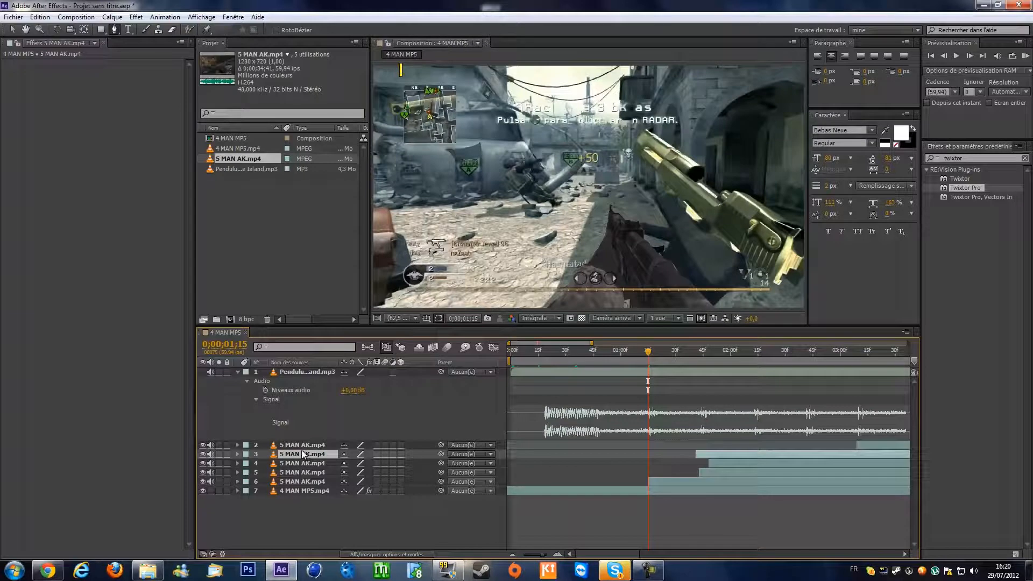
Step: Set the mask feather on 5 MAN AK layer 6 to 5,0 pixels and check the gun cutout with the mask outline hidden
click(295, 480)
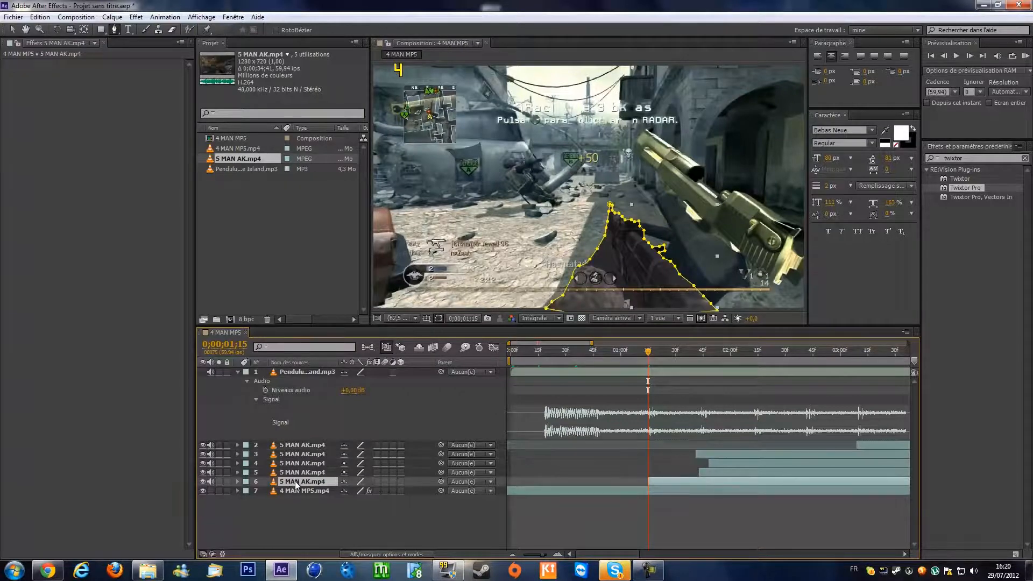
key(m)
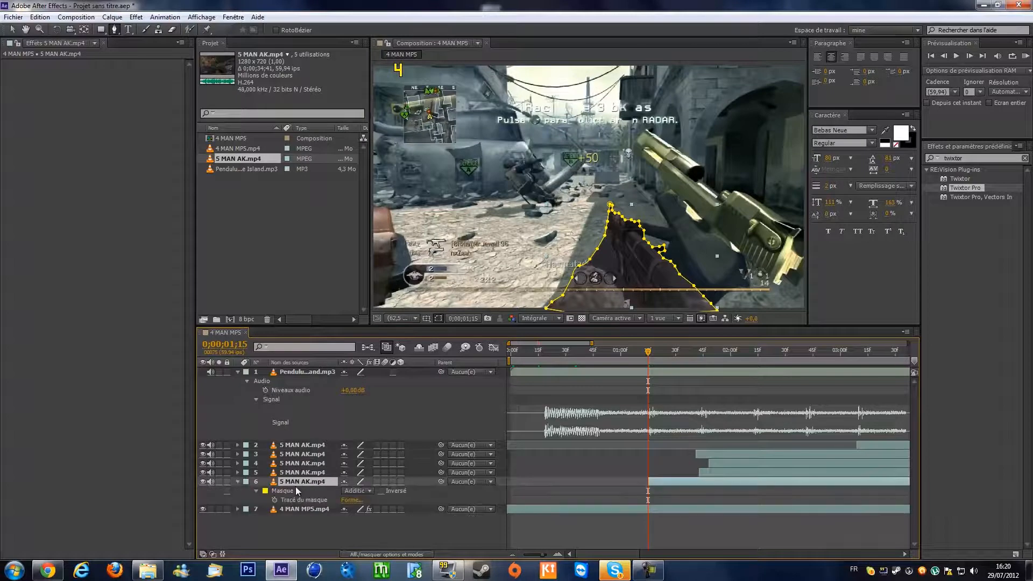
click(257, 491)
click(257, 491)
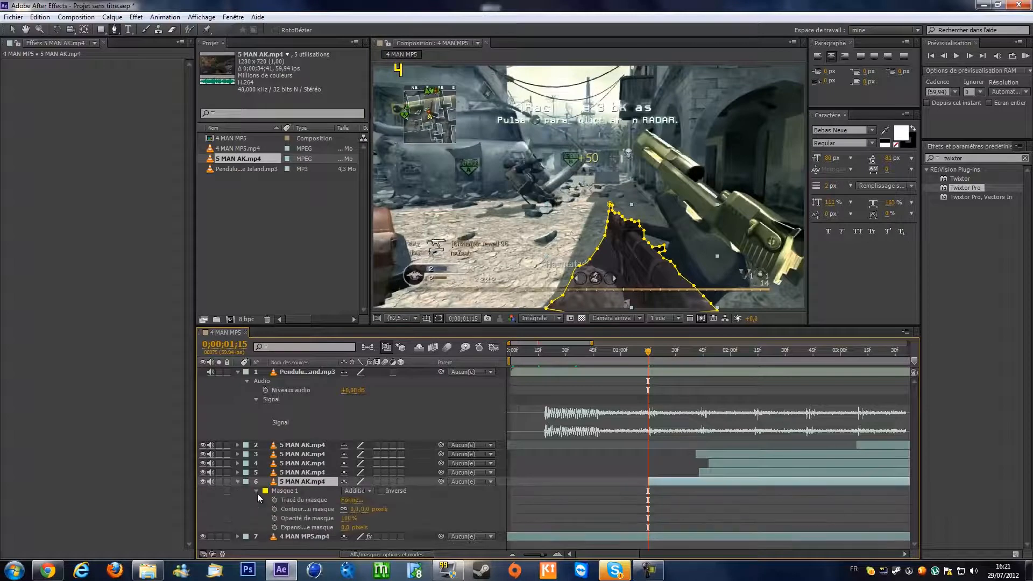
click(354, 509)
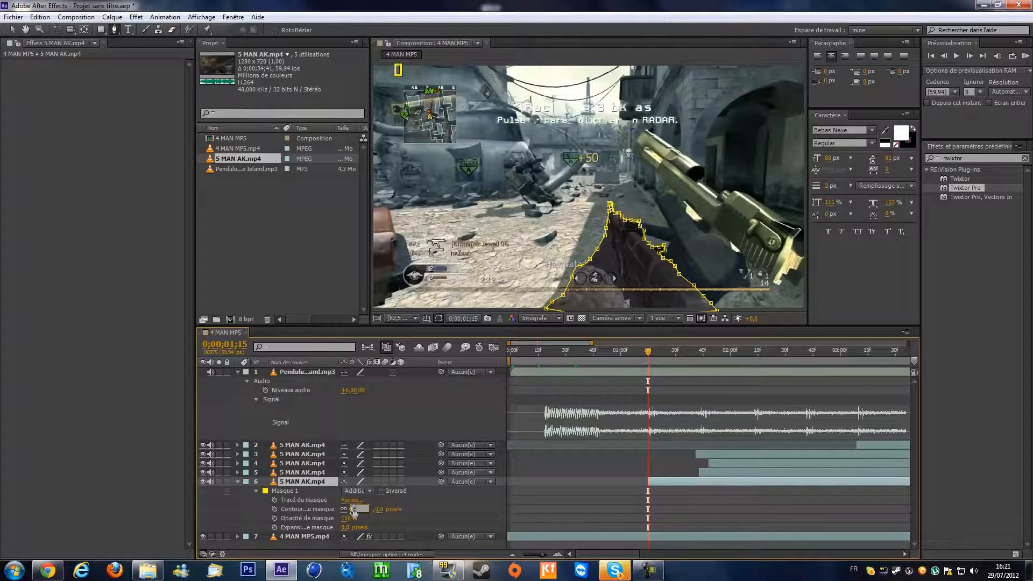
text(5)
key(Return)
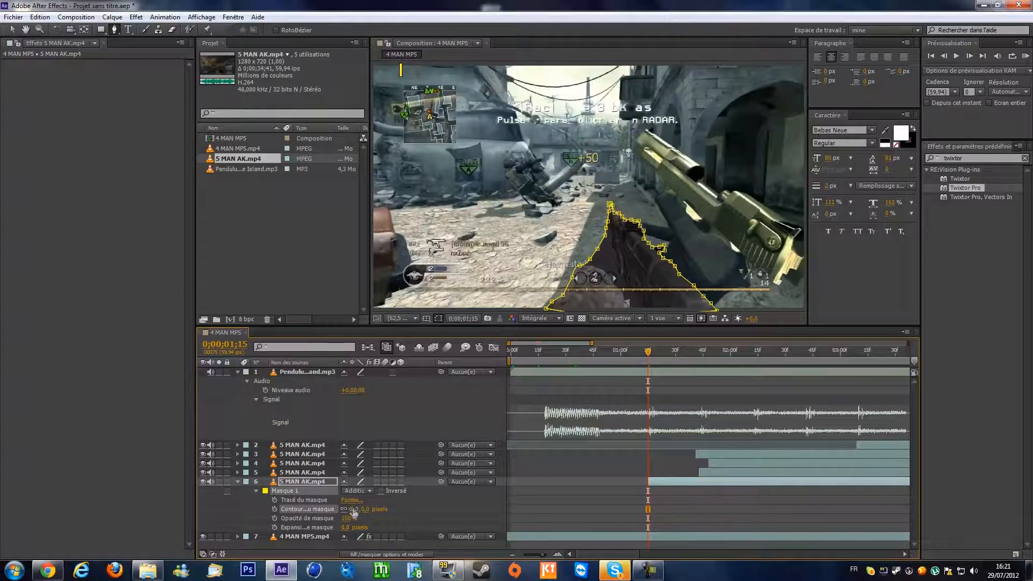
key(ctrl+shift+h)
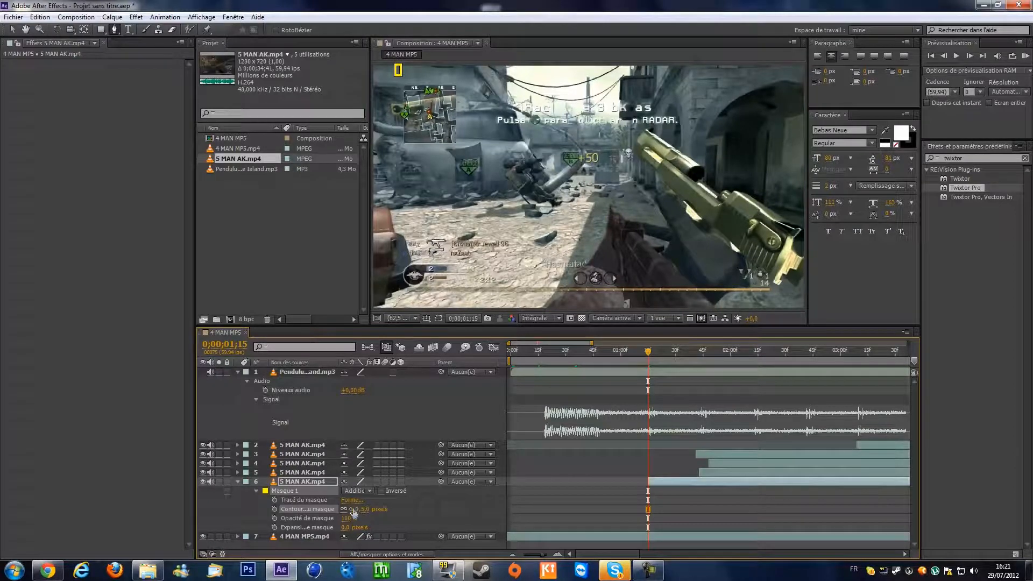
key(ctrl+shift+h)
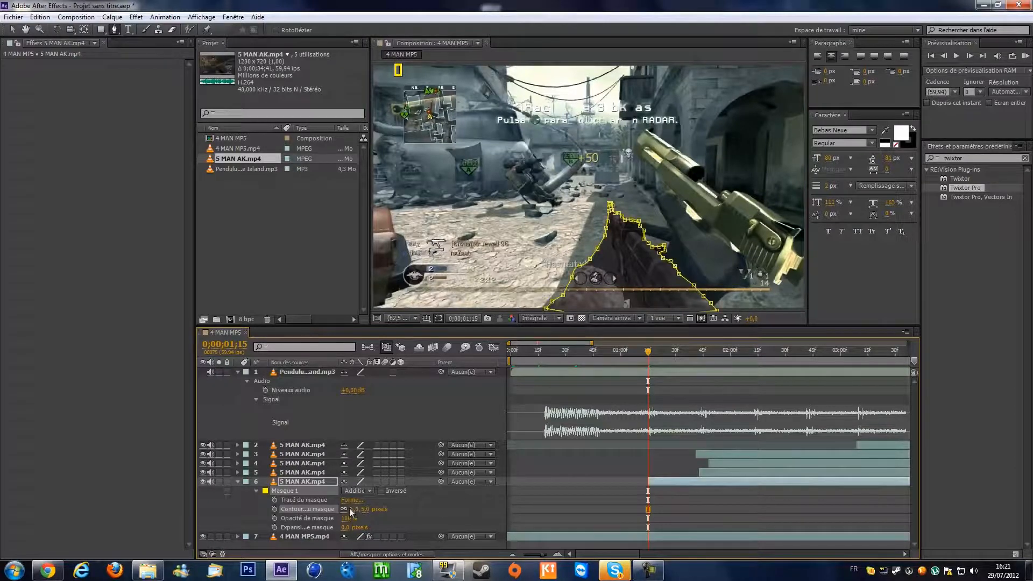
Step: Stagger 5 MAN AK layers 5, 4 and 3 to start on successive music peaks, with layer 5 at 0;00;01;44
click(237, 481)
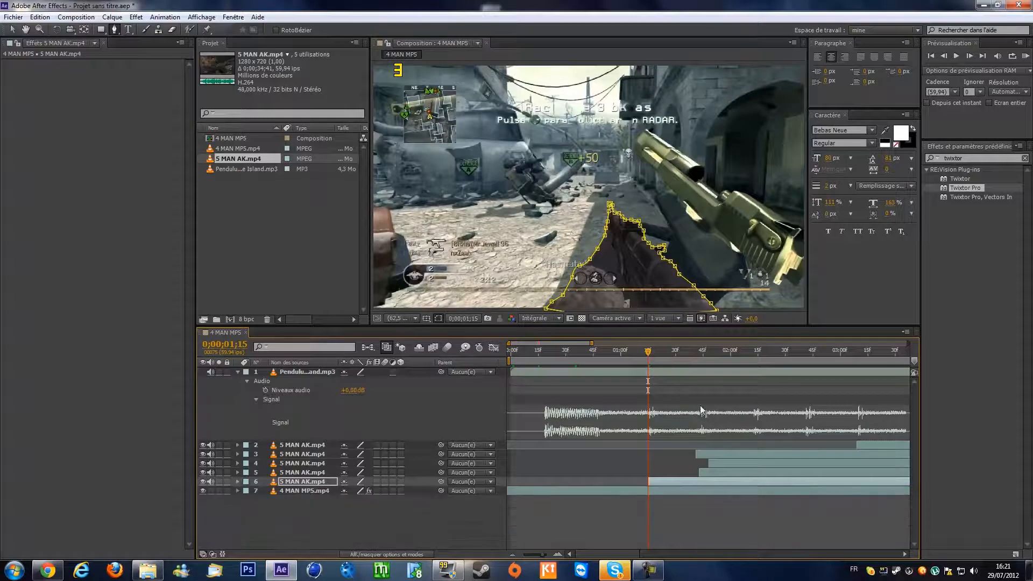
click(699, 356)
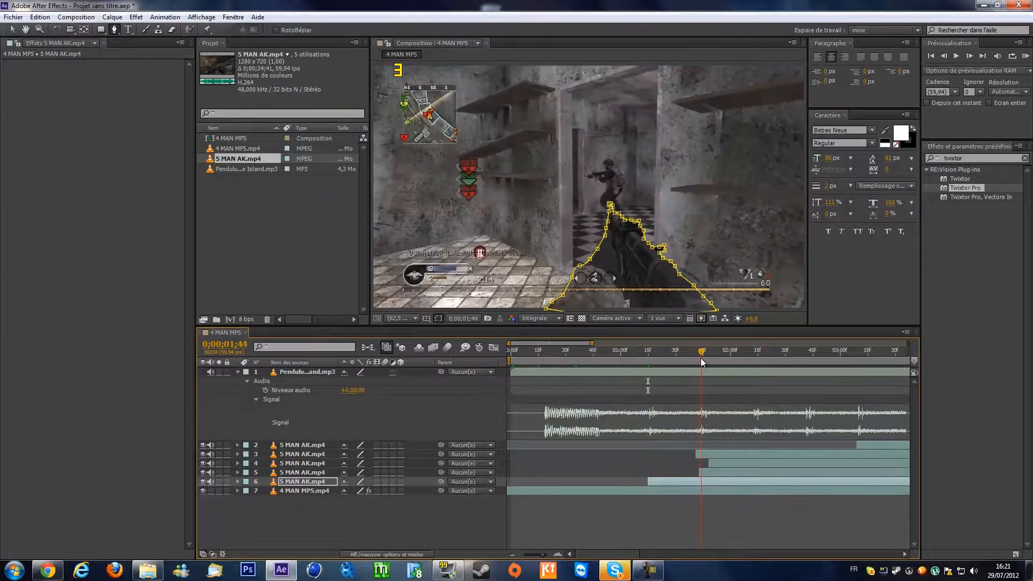
click(710, 475)
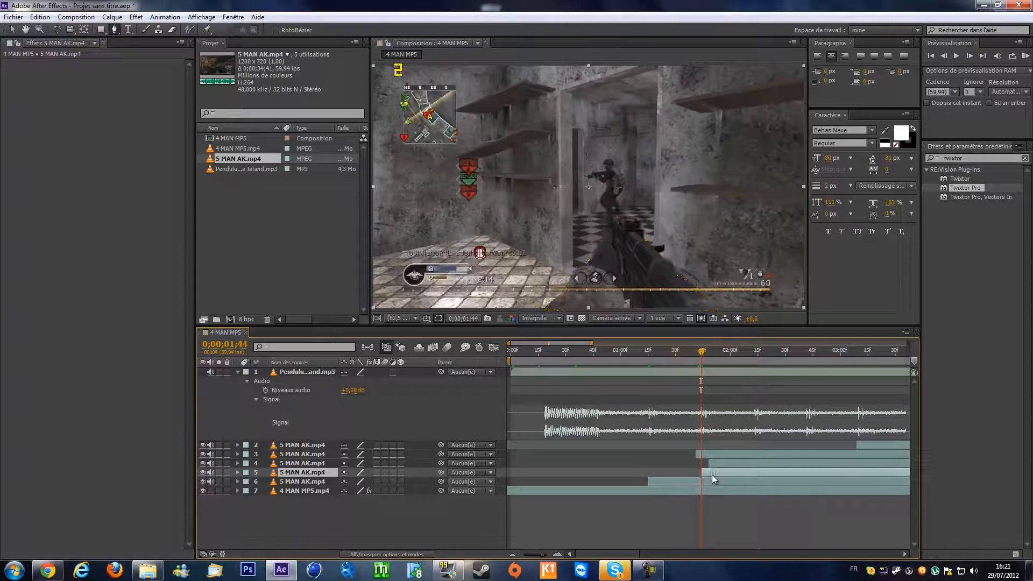
drag(716, 453, 832, 452)
drag(738, 462, 770, 464)
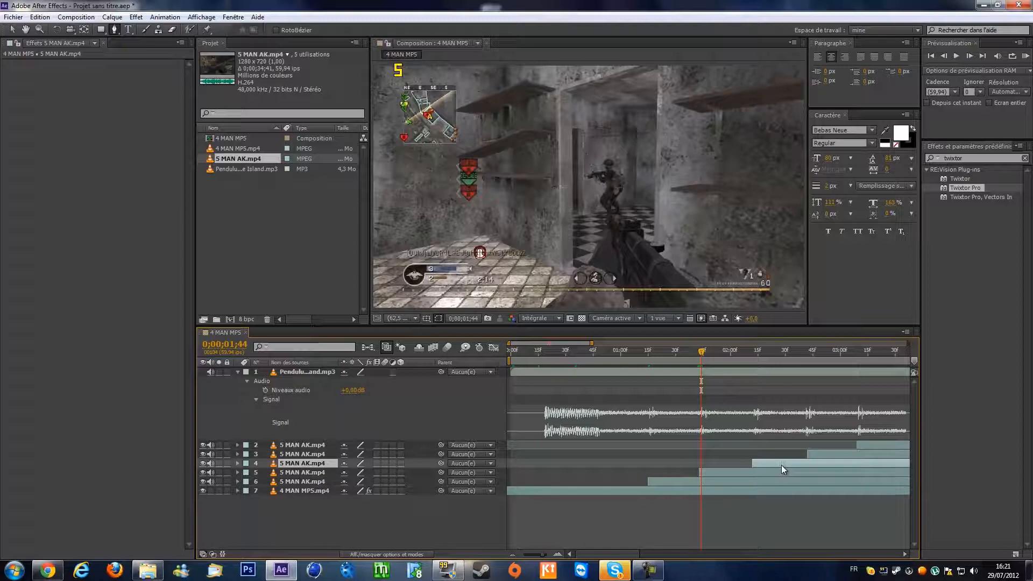
Step: Start a mask path on 5 MAN AK layer 5, running outside the frame's left side and above its top edge past the doorway
click(313, 472)
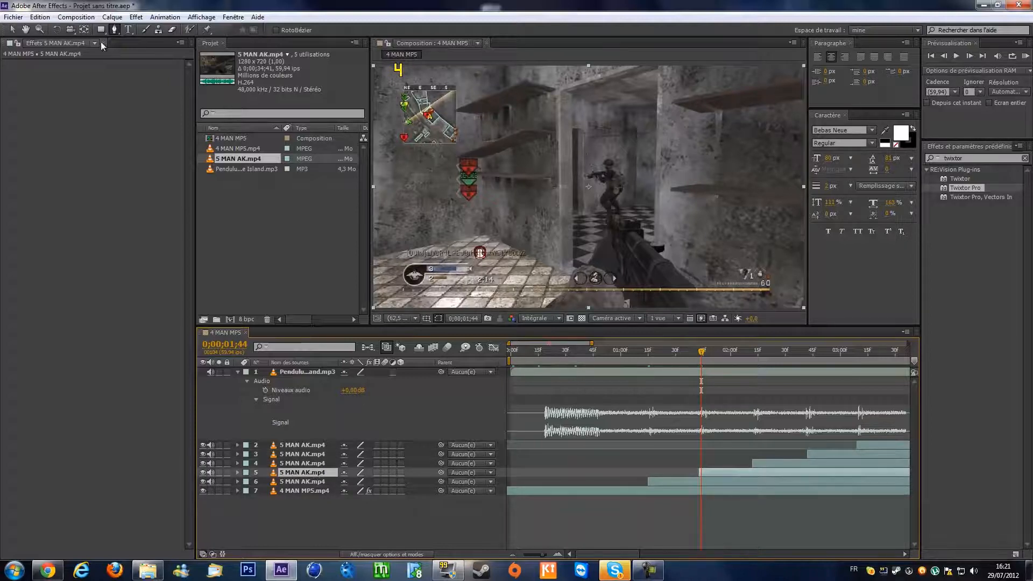
scroll(564, 259, up, 1)
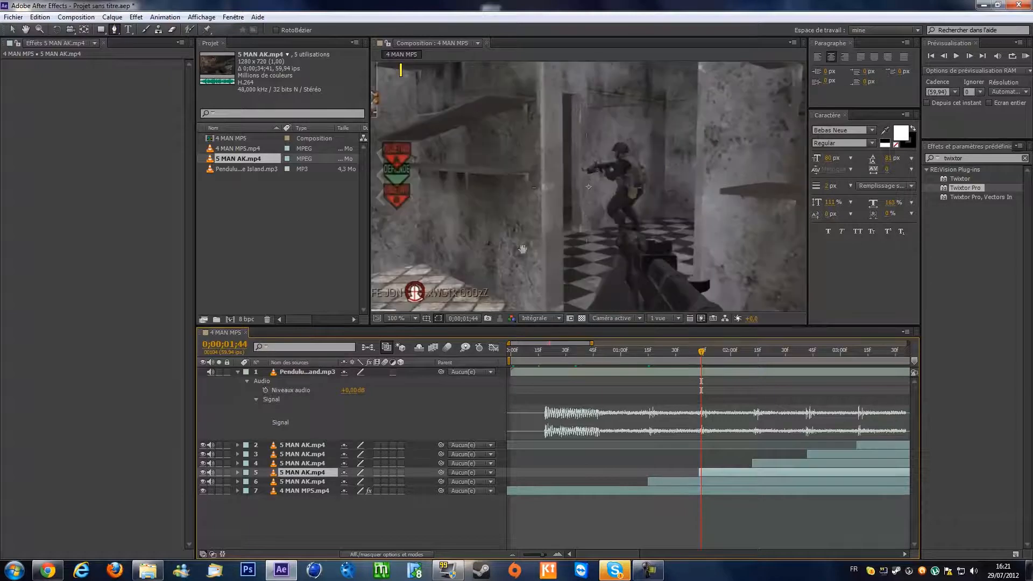
drag(528, 251, 795, 166)
drag(698, 269, 623, 209)
click(697, 280)
click(421, 259)
drag(423, 208, 384, 431)
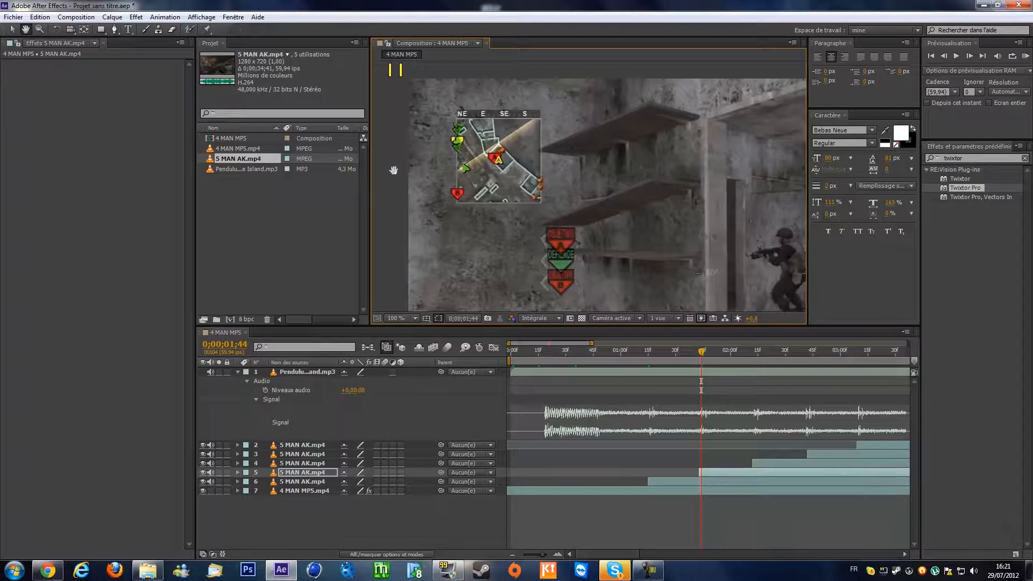
drag(394, 168, 417, 277)
drag(620, 154, 486, 108)
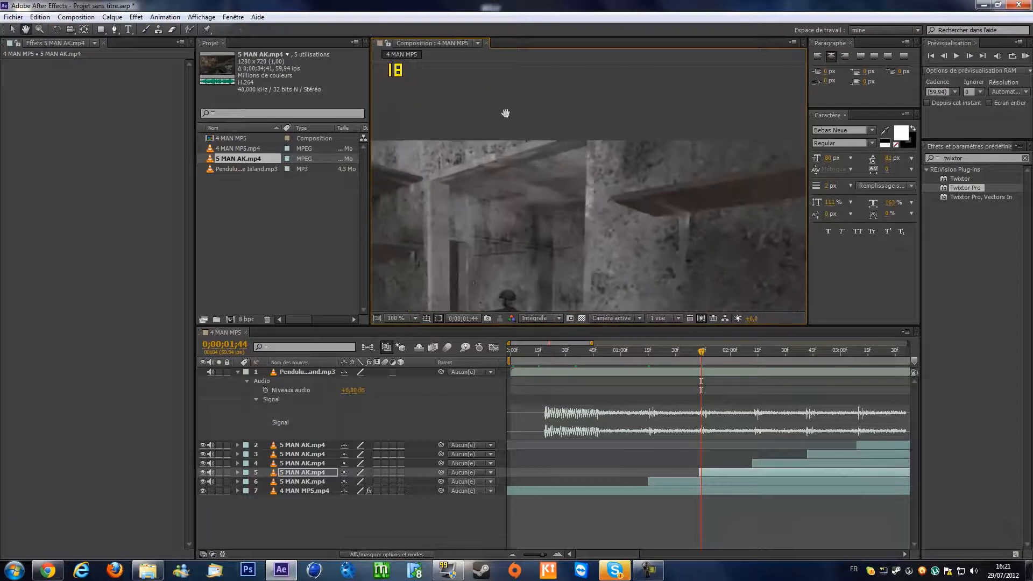
click(431, 111)
click(597, 119)
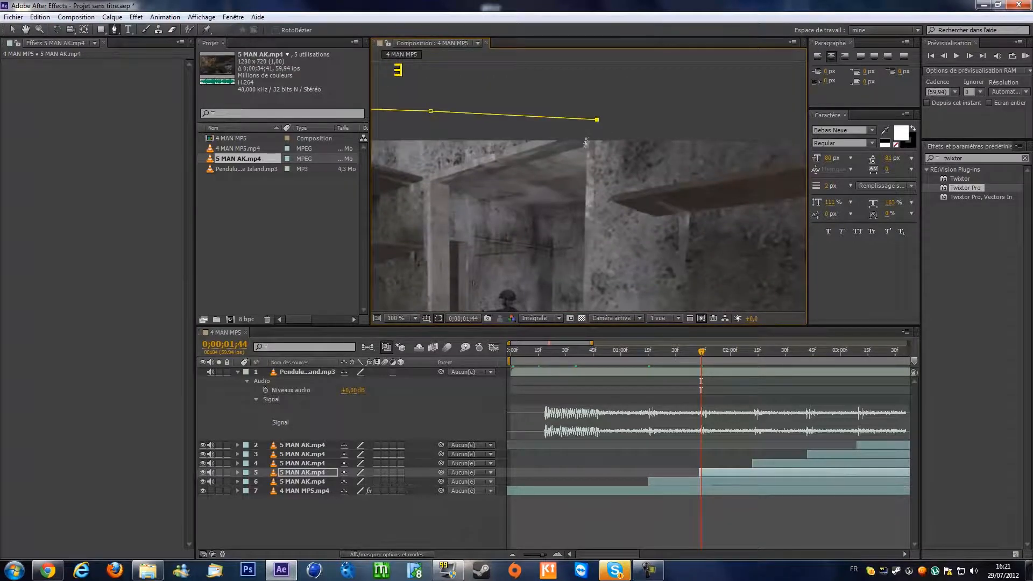
Step: Continue the mask path to the doorway's upper right corner and along the lintel's underside to the left jamb
scroll(590, 129, up, 3)
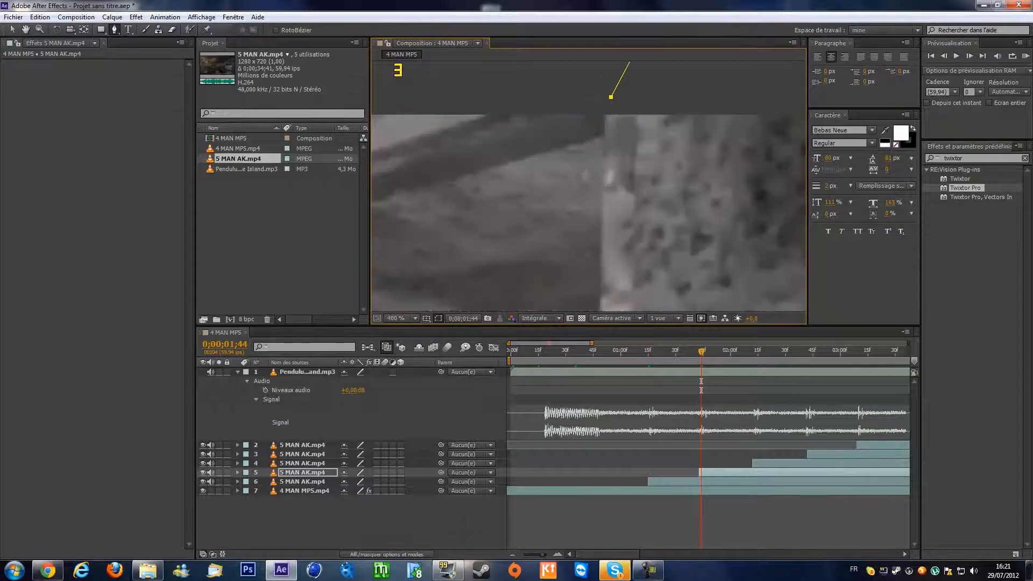
click(605, 133)
scroll(578, 163, down, 1)
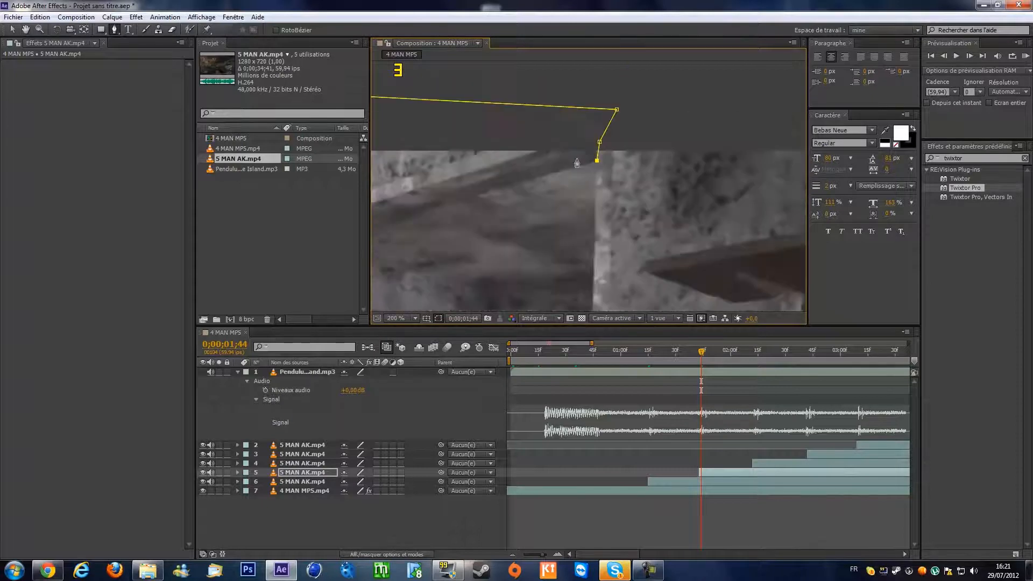
drag(440, 224, 468, 215)
click(426, 219)
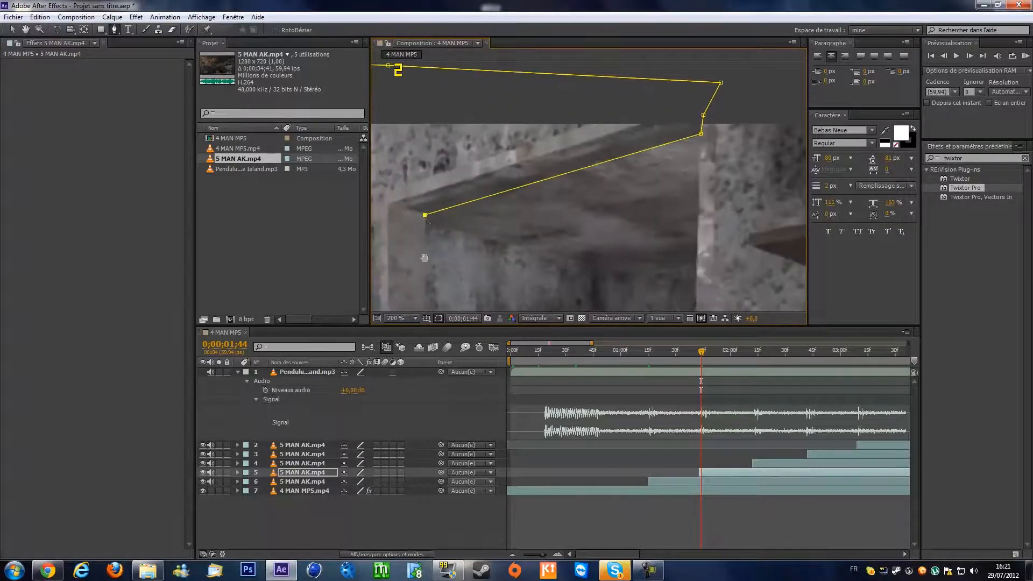
Step: Run the mask down the left jamb and around the hand, close it below the frame, and check the left-wall cutout at 0;00;01;53
drag(512, 268, 536, 131)
drag(518, 241, 495, 73)
click(500, 225)
click(466, 236)
click(506, 253)
drag(505, 253, 601, 133)
click(594, 118)
click(592, 135)
click(572, 166)
click(554, 198)
click(513, 226)
click(447, 289)
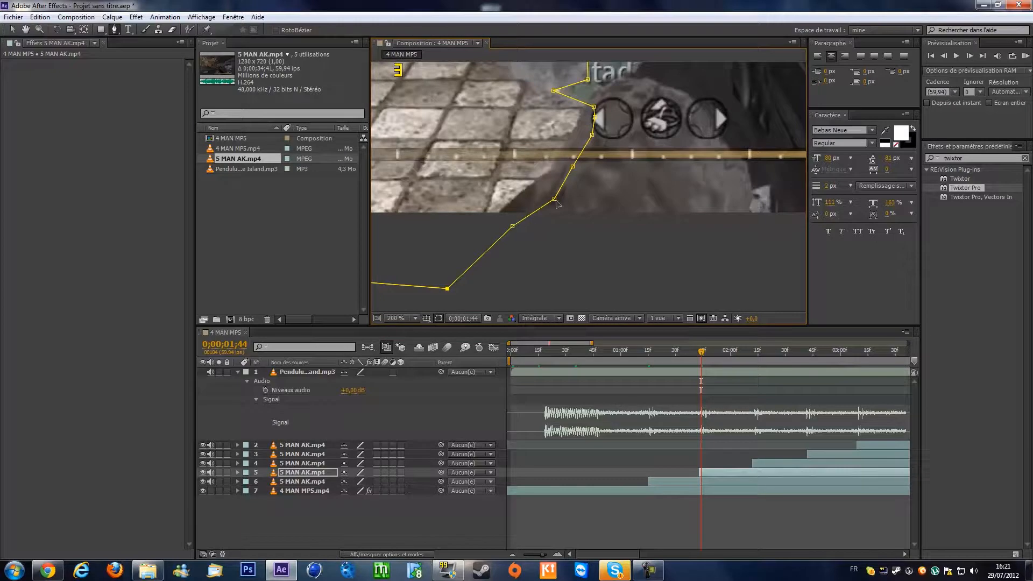
click(398, 318)
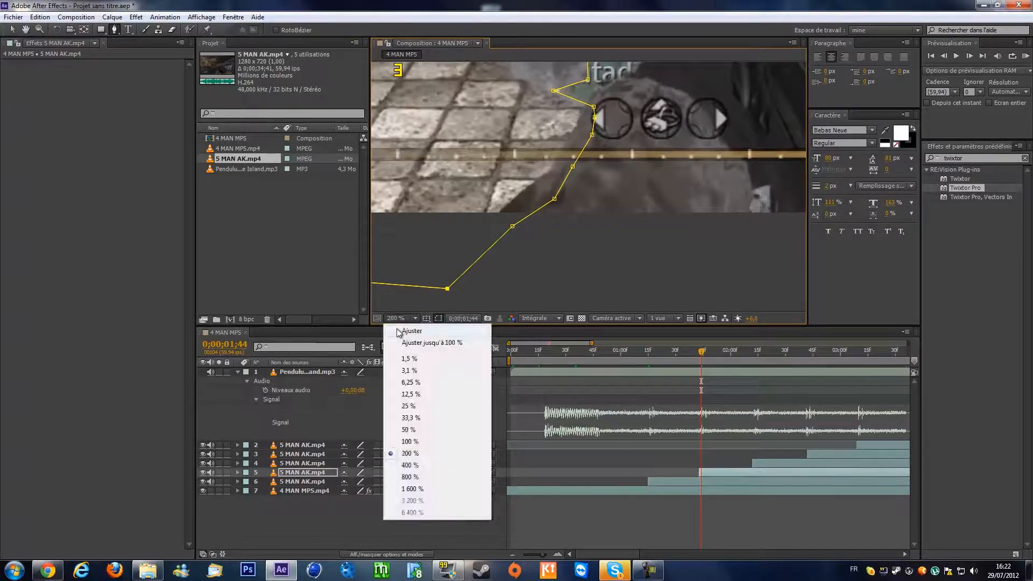
click(400, 330)
drag(678, 350, 719, 370)
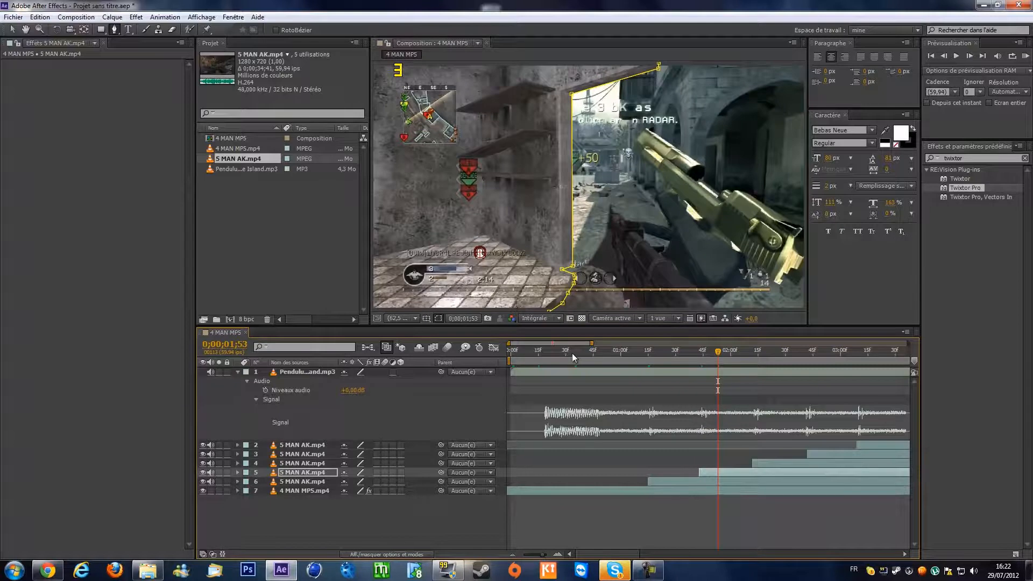
Step: At 0;00;02;21, start a mask path on 5 MAN AK layer 4 above the frame, ending at the top of the doorway's right edge
drag(712, 359, 769, 376)
click(303, 463)
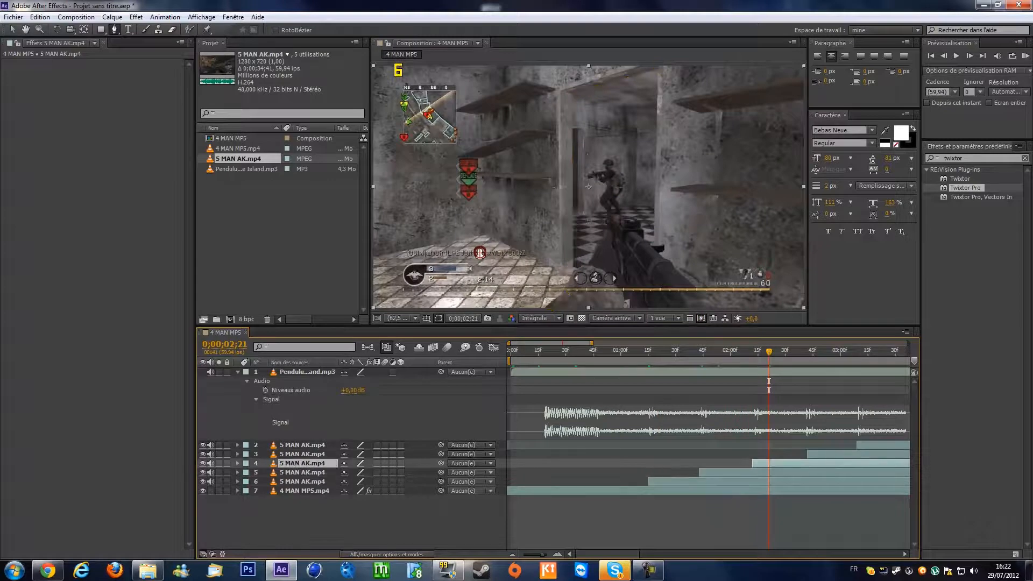
scroll(653, 220, down, 3)
click(686, 130)
click(618, 117)
scroll(618, 121, up, 5)
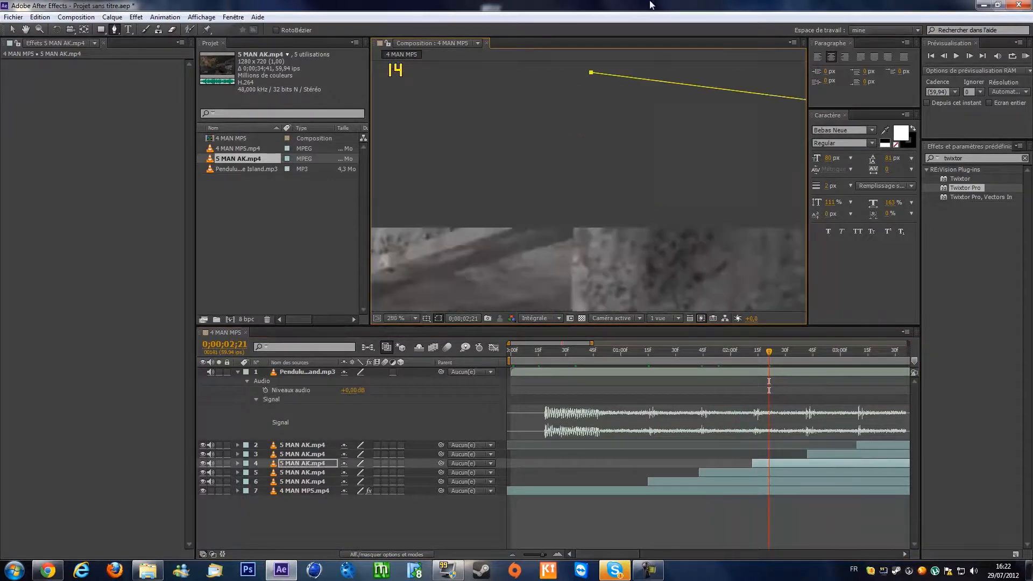
click(573, 231)
Step: Continue the layer 4 mask down the doorway's right edge and along the rifle's right side to below the frame
drag(573, 263, 590, 4)
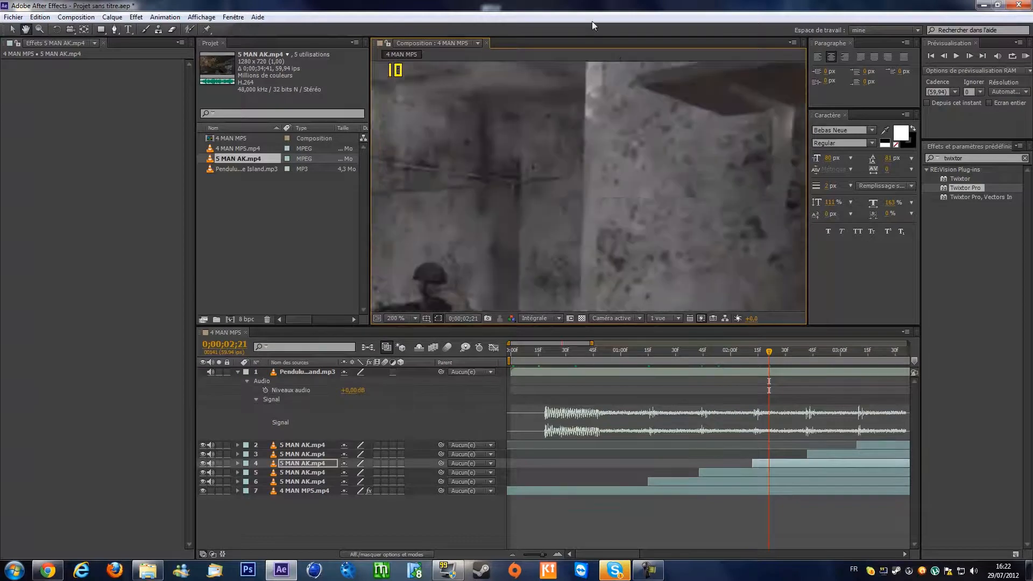
drag(602, 216, 621, 50)
drag(600, 301, 596, 129)
click(598, 208)
drag(603, 232, 616, 85)
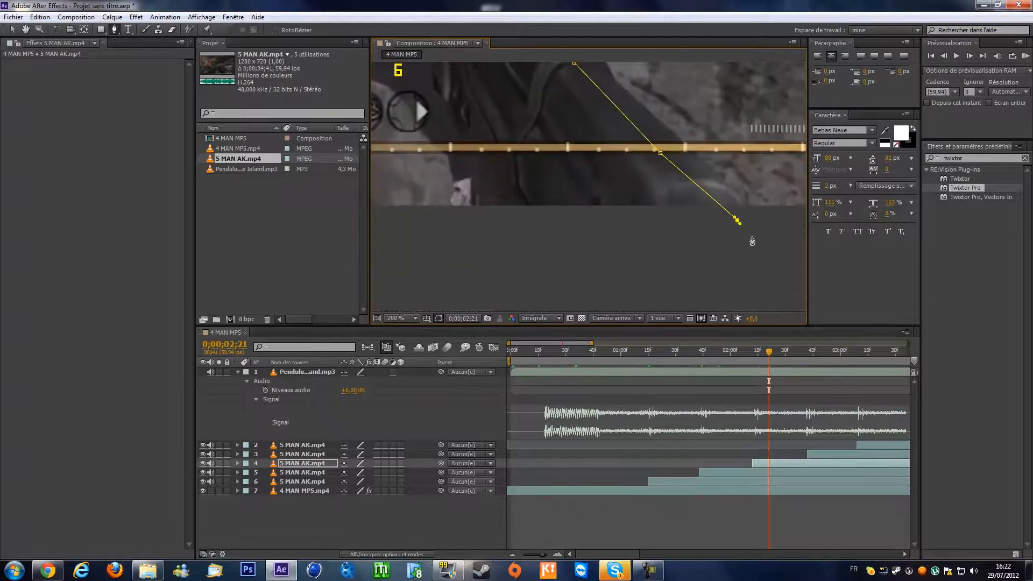
Step: Close the layer 4 mask outside the frame so it encloses the right wall, and fit the whole frame in view
scroll(750, 238, down, 1)
drag(615, 277, 565, 283)
click(573, 282)
click(410, 318)
click(411, 331)
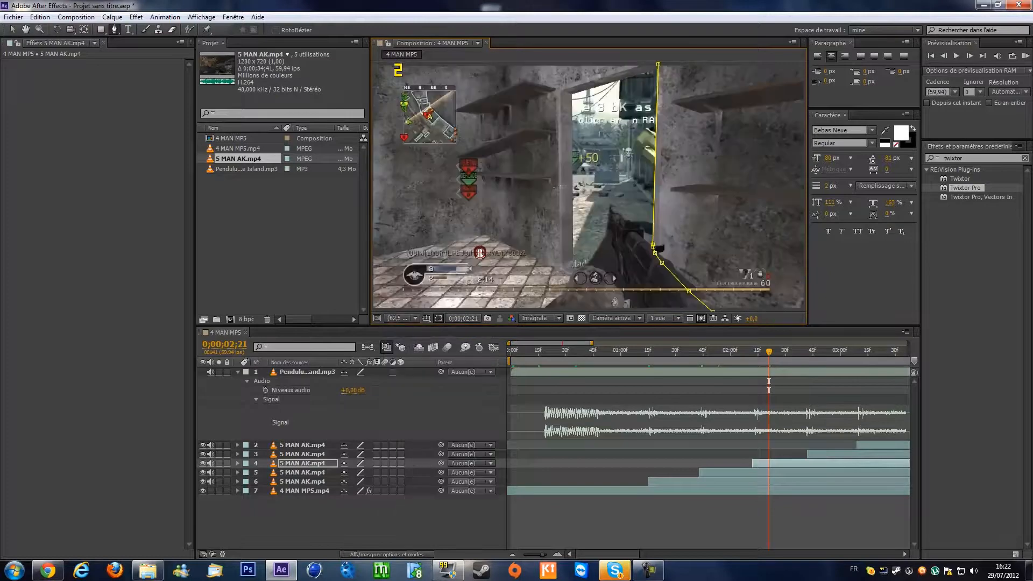
Step: At 0;00;02;47, start a mask on 5 MAN AK layer 3 from the doorway's upper left corner down the left jamb to the hand
drag(764, 355, 816, 376)
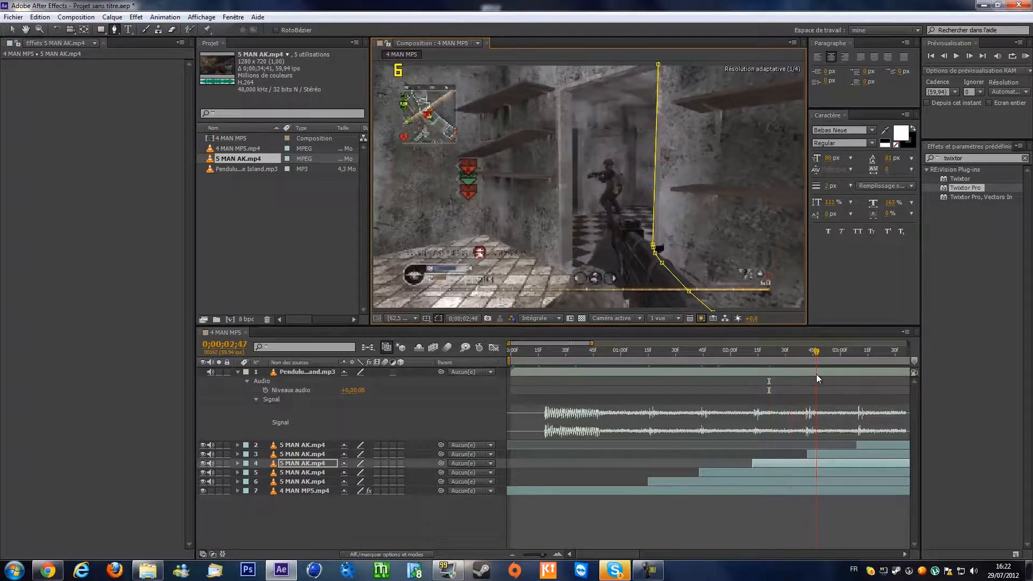
click(299, 454)
scroll(530, 195, up, 4)
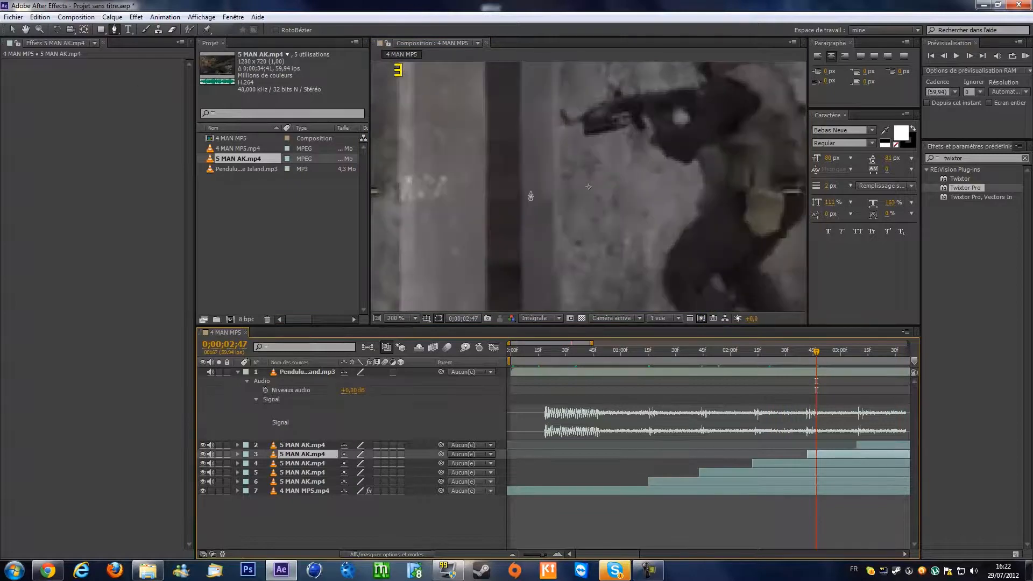
scroll(530, 196, down, 4)
scroll(532, 186, up, 3)
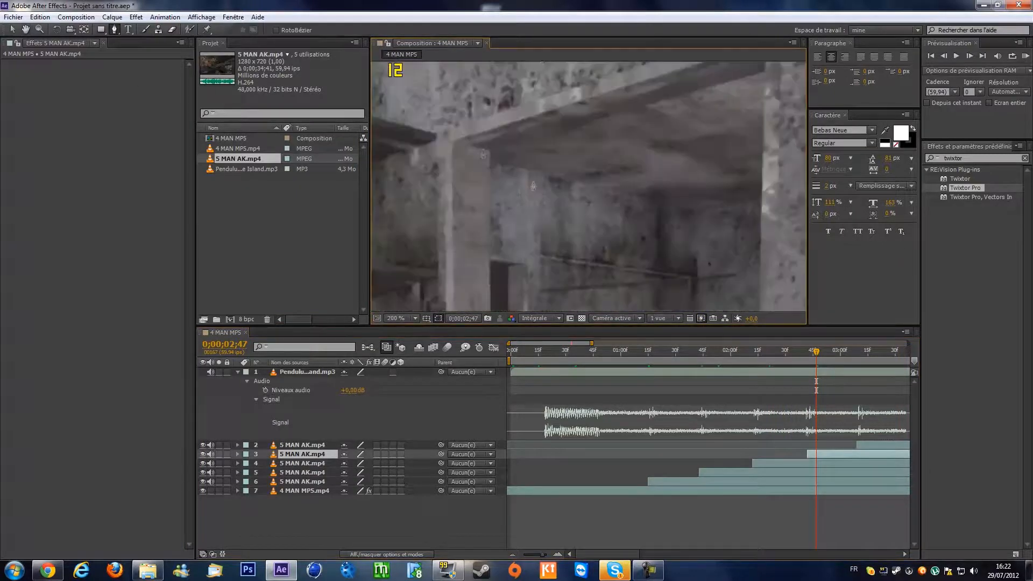
key(h)
drag(484, 150, 526, 316)
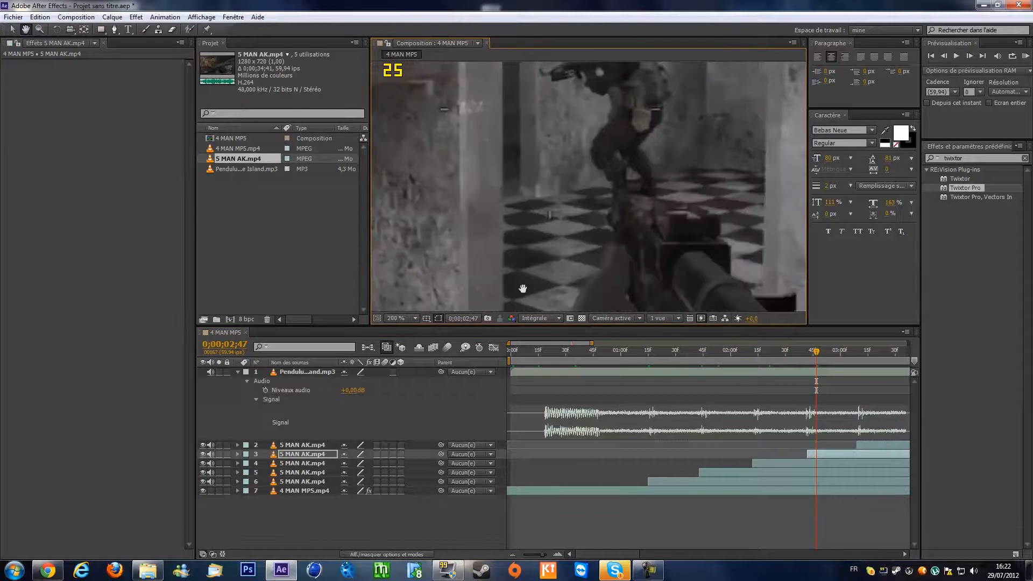
drag(534, 213, 550, 70)
key(g)
click(510, 216)
click(530, 241)
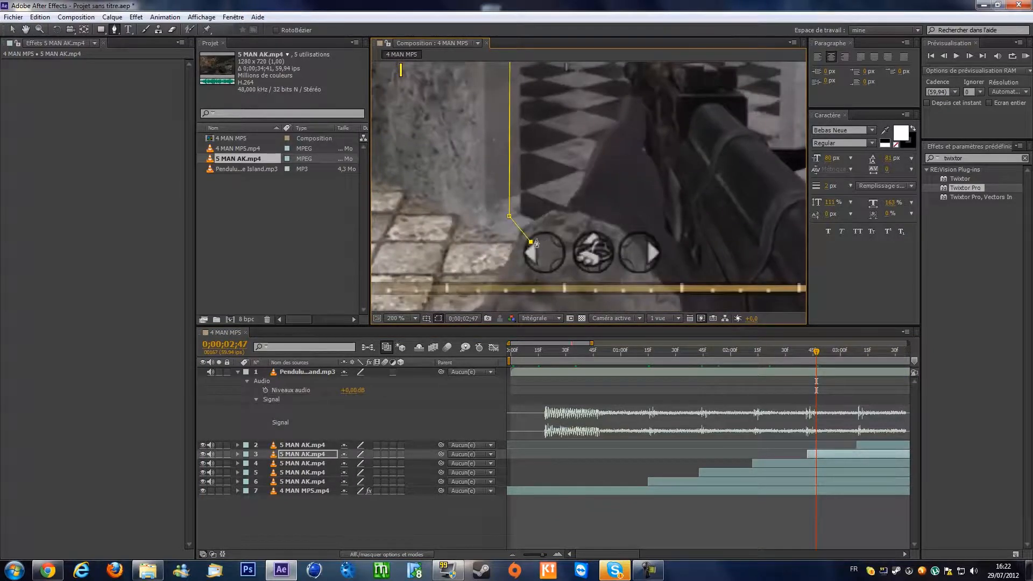
Step: Trace the layer 3 mask over the top of the hand and rifle to the base of the doorway's right edge
click(582, 224)
click(628, 176)
drag(654, 120, 590, 218)
click(595, 186)
click(626, 199)
click(662, 228)
click(693, 264)
click(737, 265)
click(723, 225)
Step: Run the layer 3 mask up the doorway's right edge to just above the top of the frame
drag(729, 175, 673, 312)
click(677, 143)
drag(679, 92, 663, 309)
drag(658, 134, 650, 323)
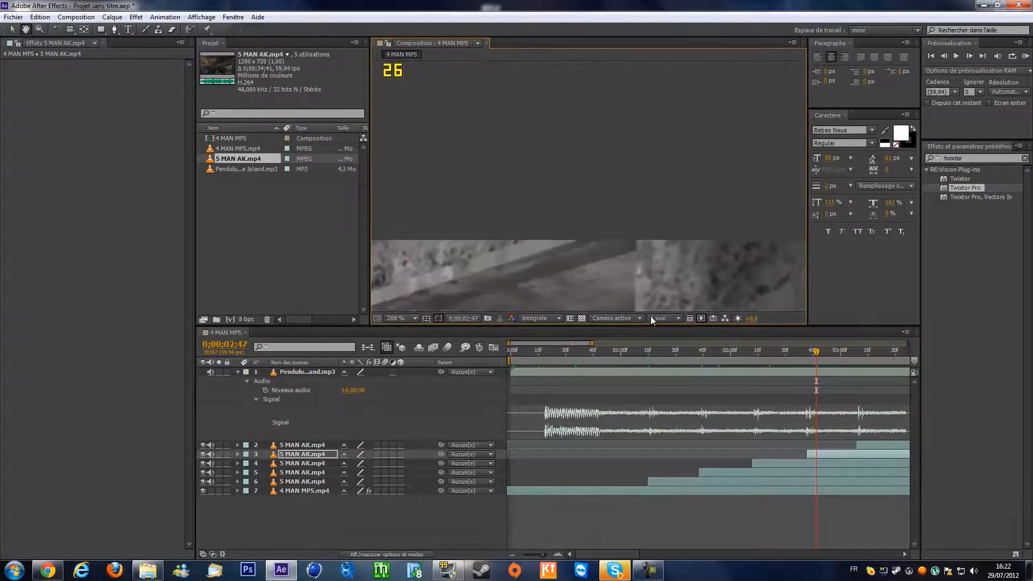
key(space)
click(642, 227)
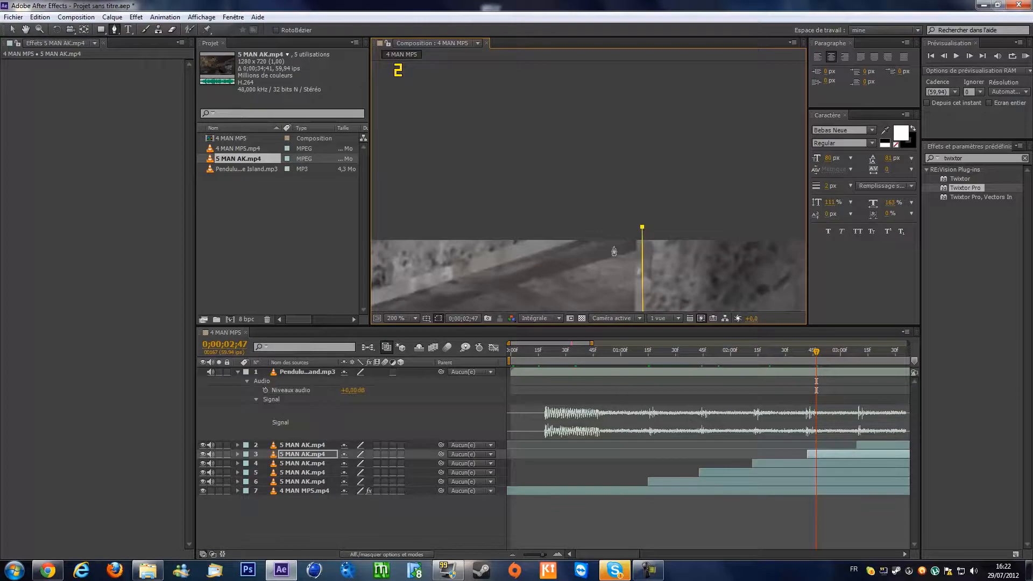
Step: Close the layer 3 mask along the lintel's underside at its starting corner and fit the whole frame in view
click(633, 243)
key(space)
drag(607, 238, 762, 149)
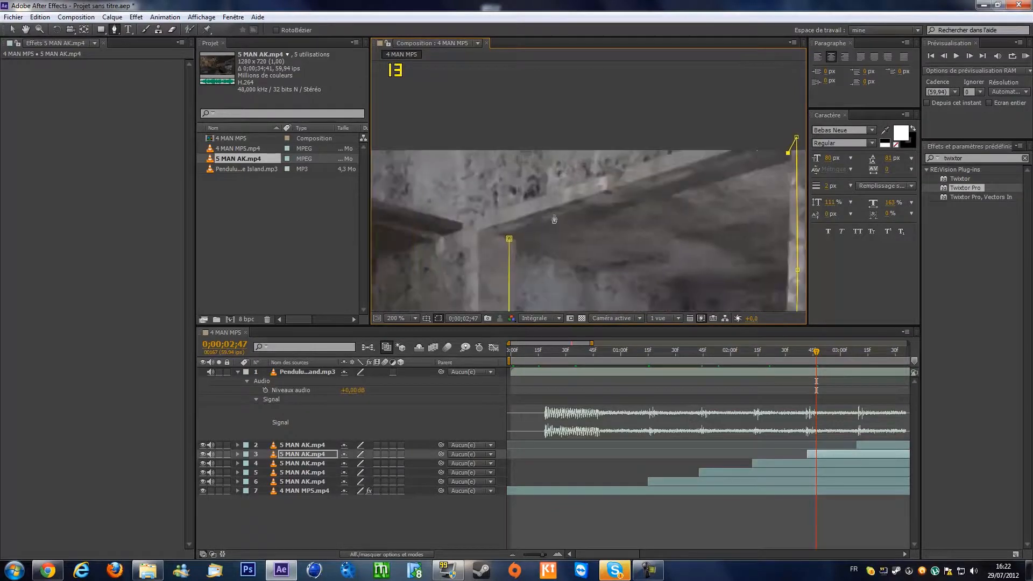
click(509, 239)
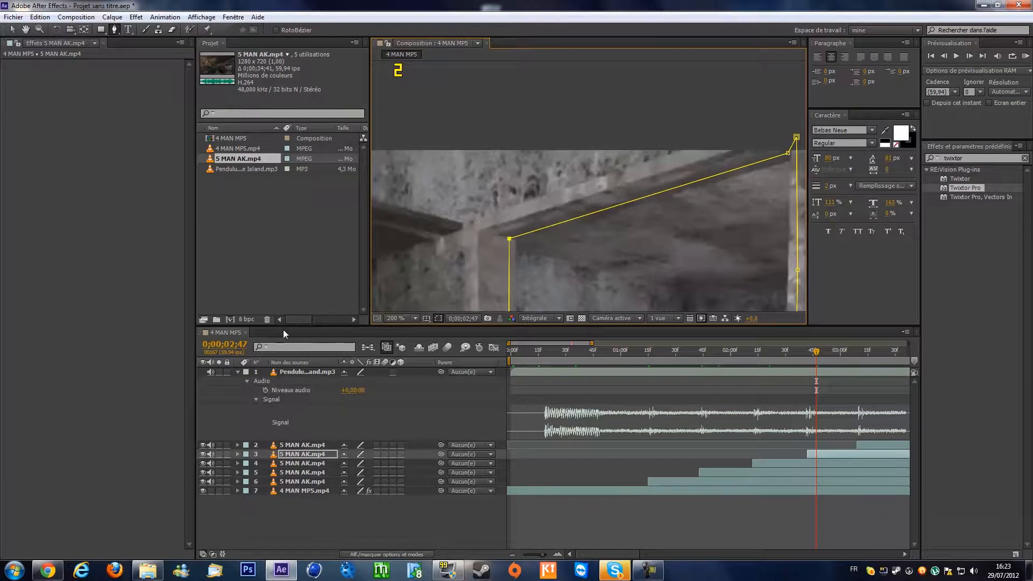
click(398, 317)
click(404, 329)
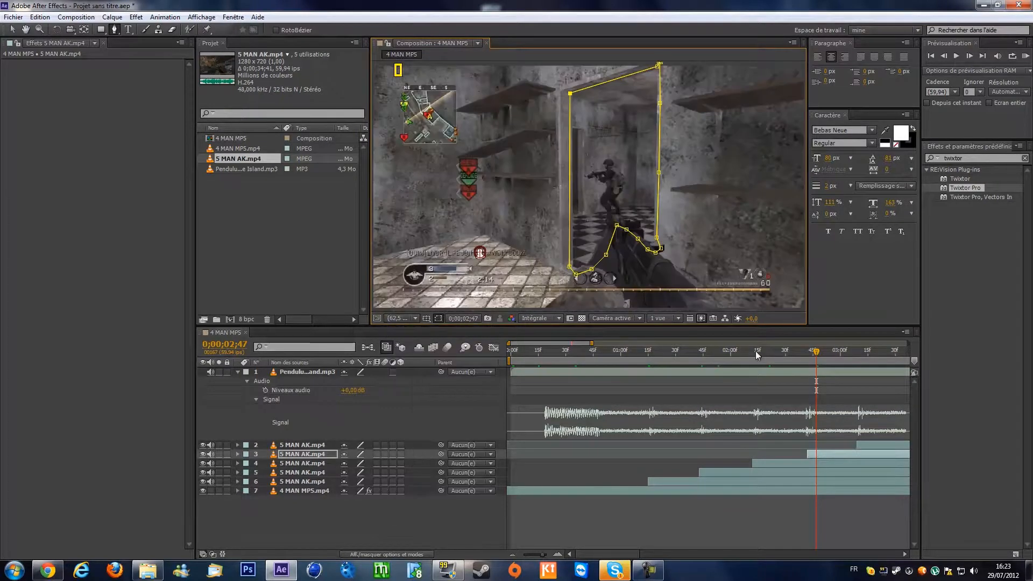
Step: Scrub back through the staggered masked layers to 0;00;01;19 and select 5 MAN AK layer 6 to review its gun cutout
drag(809, 351, 813, 470)
drag(812, 479, 656, 502)
click(298, 483)
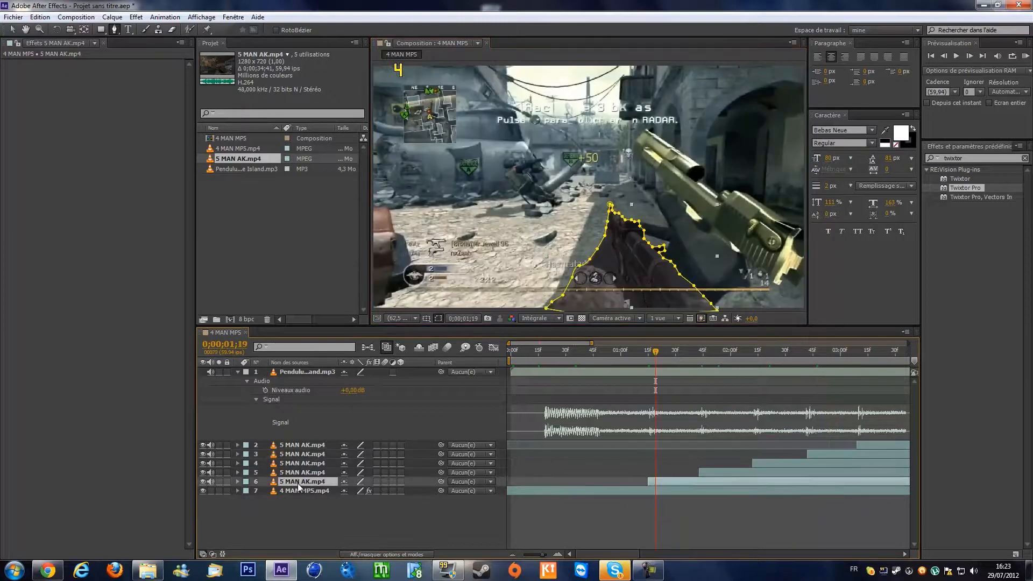
Step: Switch to Chrome, go back to the SICK SYNC ! video, watch it muted from about 0:19, and reload the page
click(47, 570)
click(10, 23)
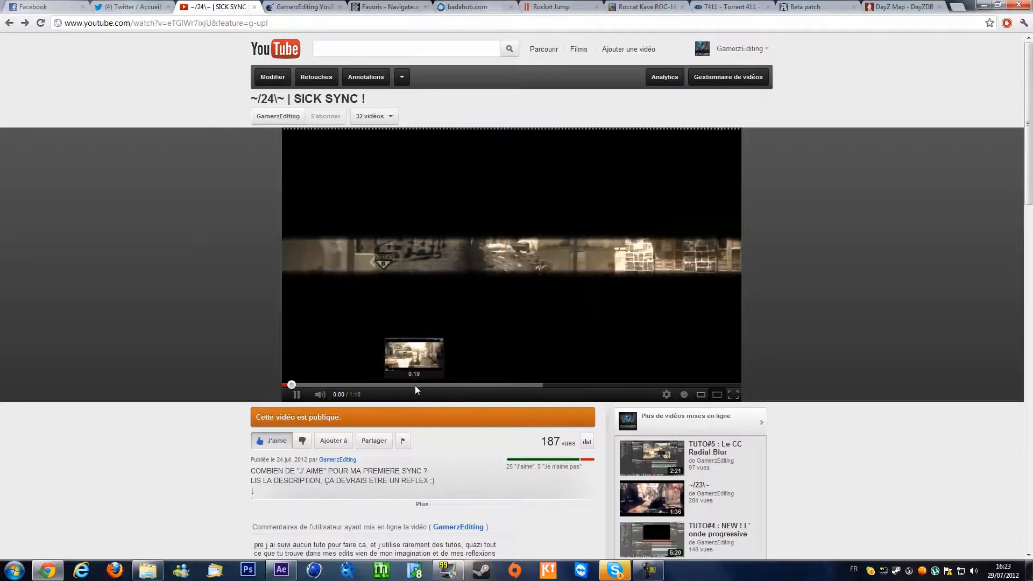
click(414, 385)
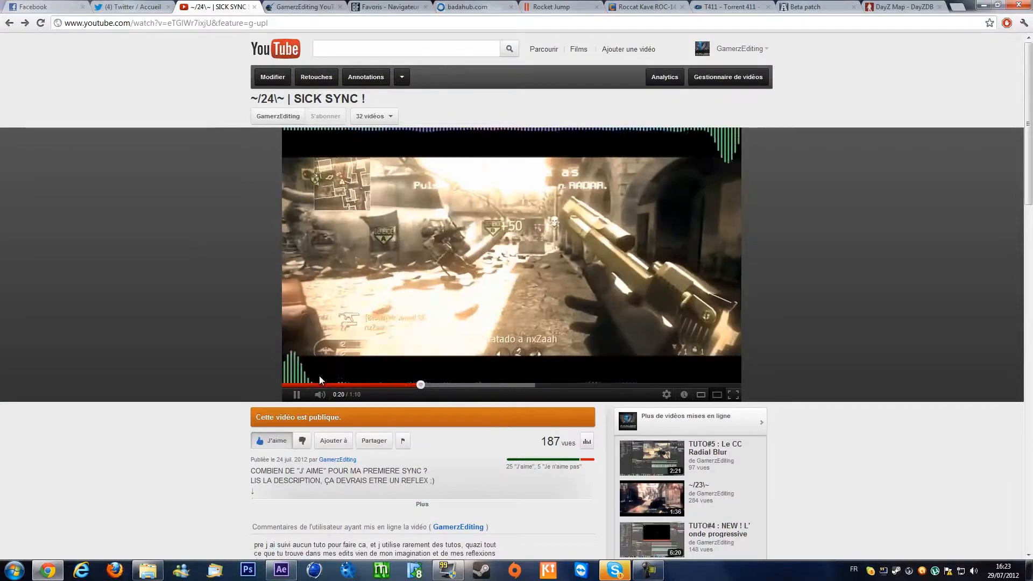
click(320, 395)
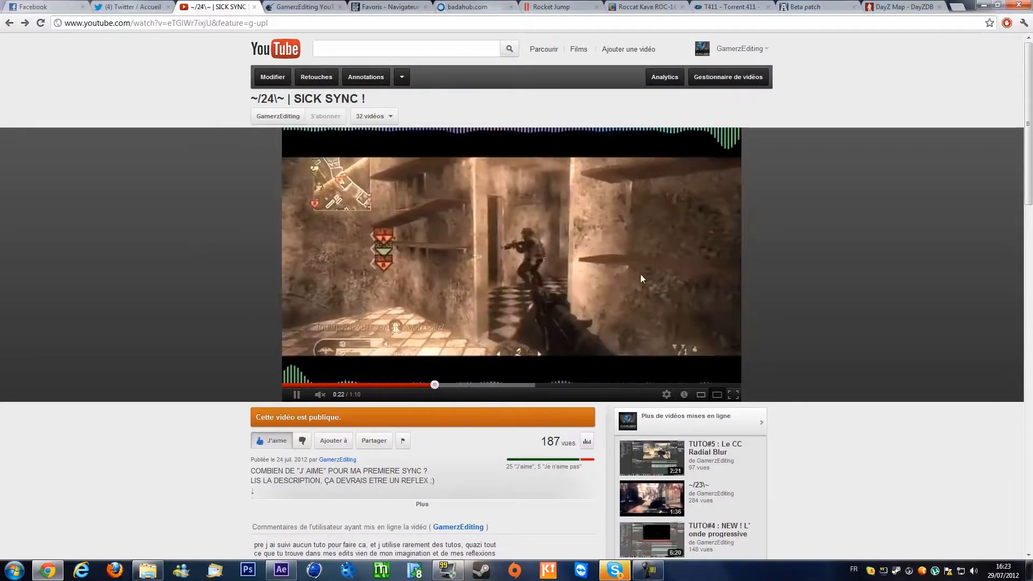
key(F5)
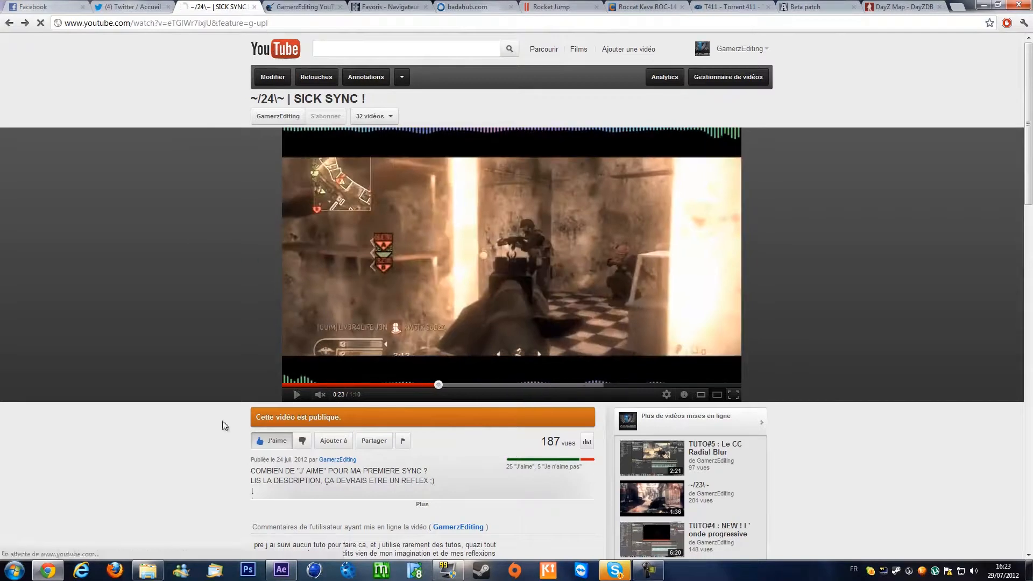
Step: Switch back to After Effects and reveal the Scale property of 5 MAN AK layers 3 to 6 only
click(282, 571)
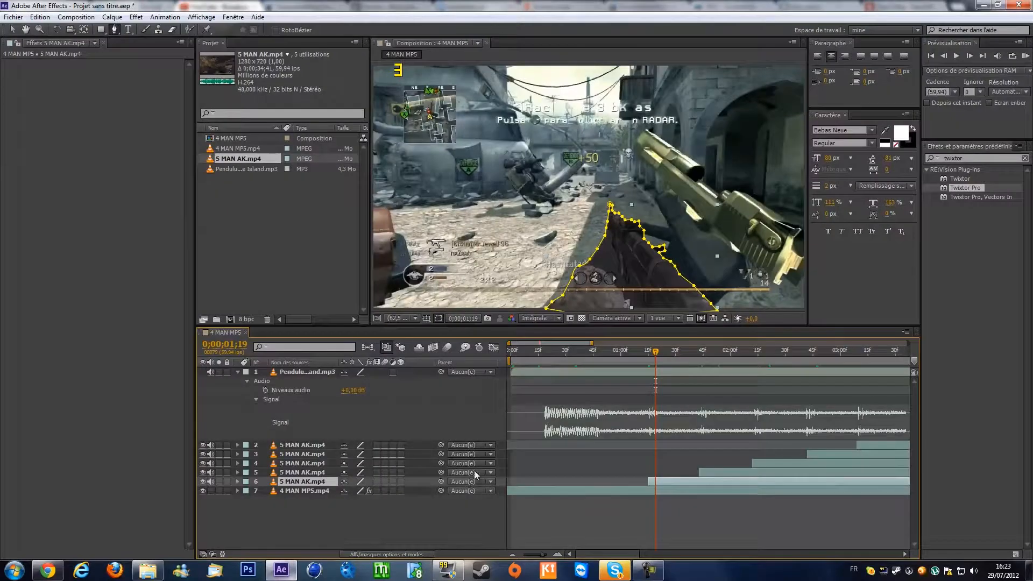
key(s)
click(301, 472)
key(s)
click(301, 463)
key(s)
click(301, 454)
key(s)
click(300, 445)
key(s)
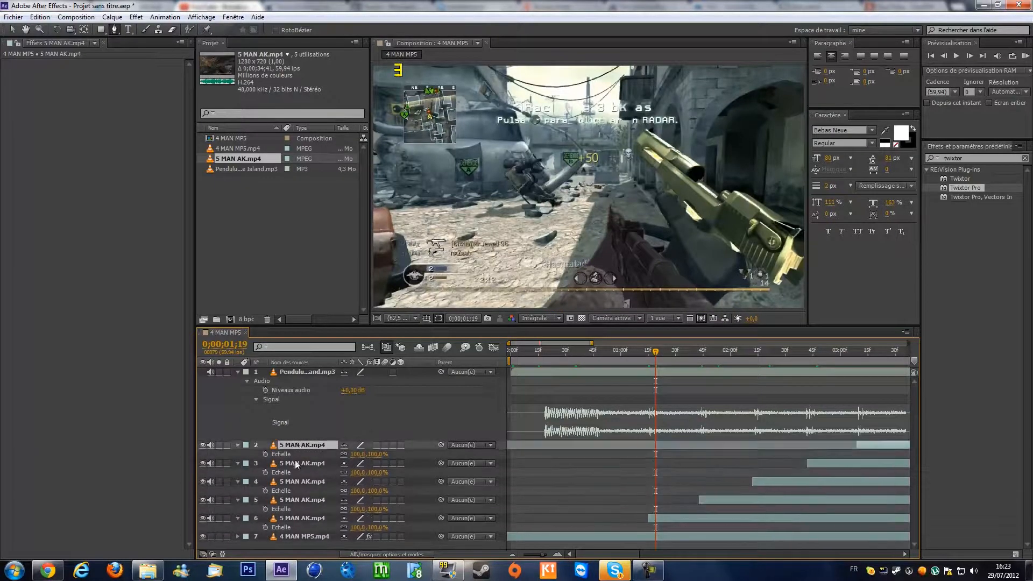
key(s)
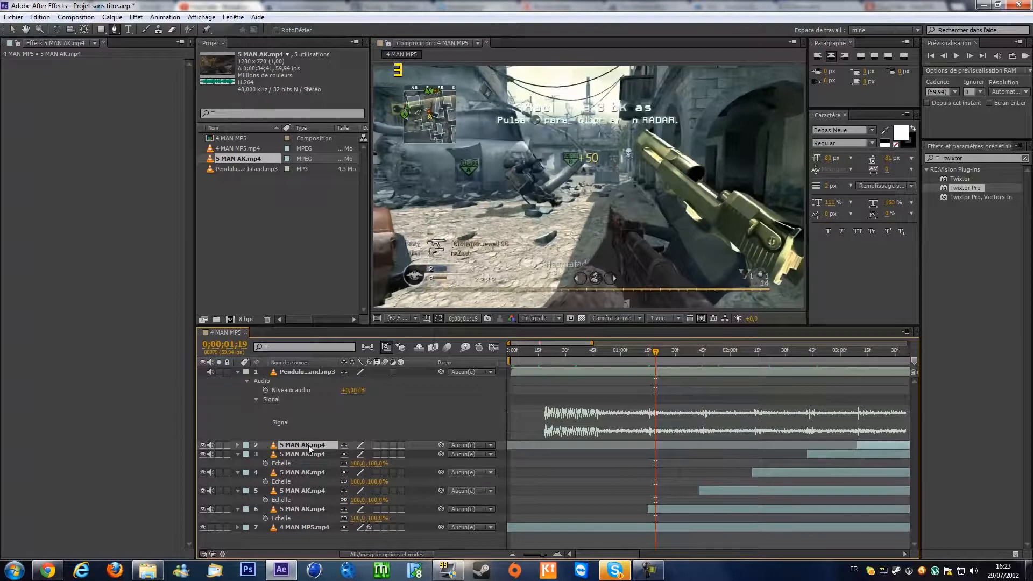
Step: Keyframe 5 MAN AK layer 6's scale at 0% on its first frame, 0;00;01;15
click(295, 509)
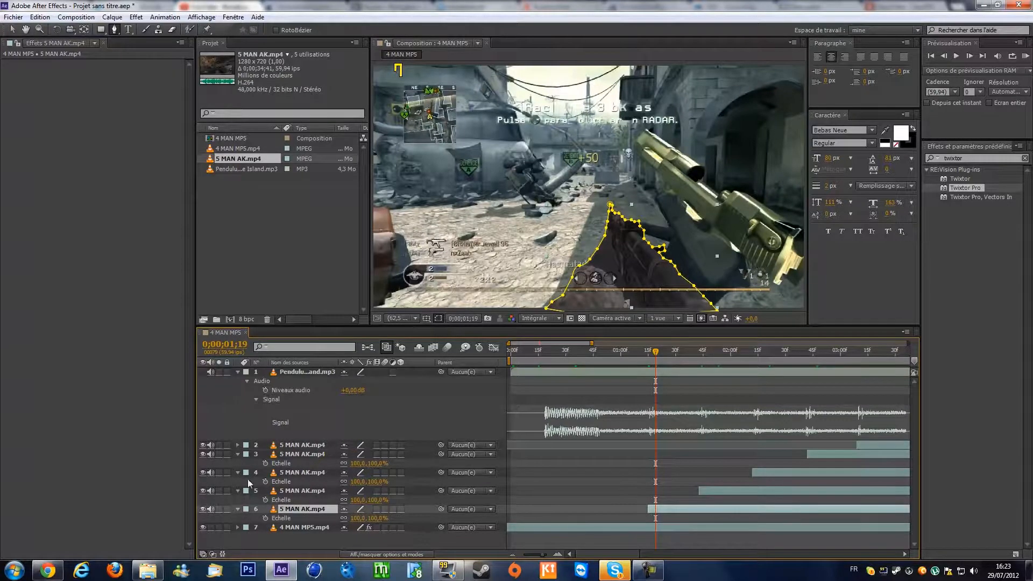
key(Page_Up)
key(Page_Up)
key(Page_Up)
key(Page_Up)
click(265, 518)
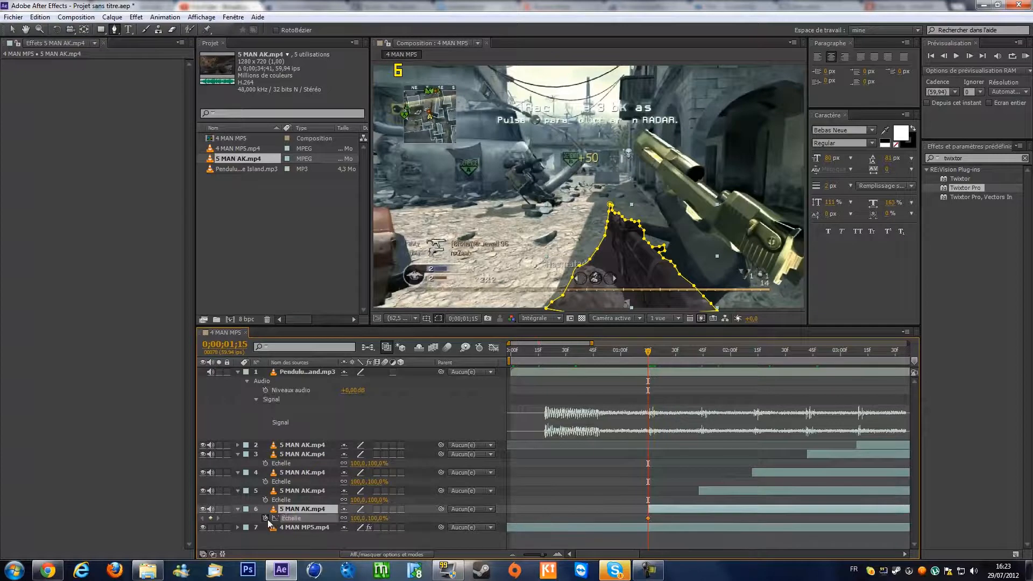
click(357, 518)
text(0)
key(Return)
Step: Add a 105% scale keyframe to layer 6 at 0;00;01;19
key(Page_Down)
key(Page_Down)
key(Page_Down)
key(Page_Down)
key(Page_Down)
click(355, 518)
text(105)
key(Return)
Step: Settle layer 6's scale at 100% with a keyframe at 0;00;01;22
key(Page_Down)
key(Page_Down)
key(Page_Down)
click(356, 518)
text(100)
key(Return)
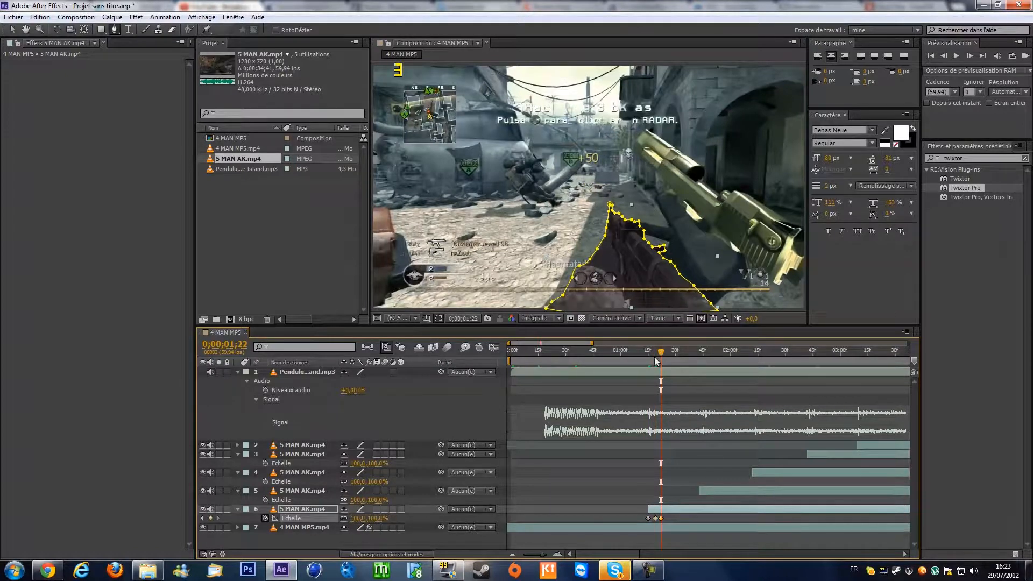
Step: Move layer 6's anchor point onto the middle of its masked gun cutout with the Pan Behind tool
drag(660, 359, 659, 360)
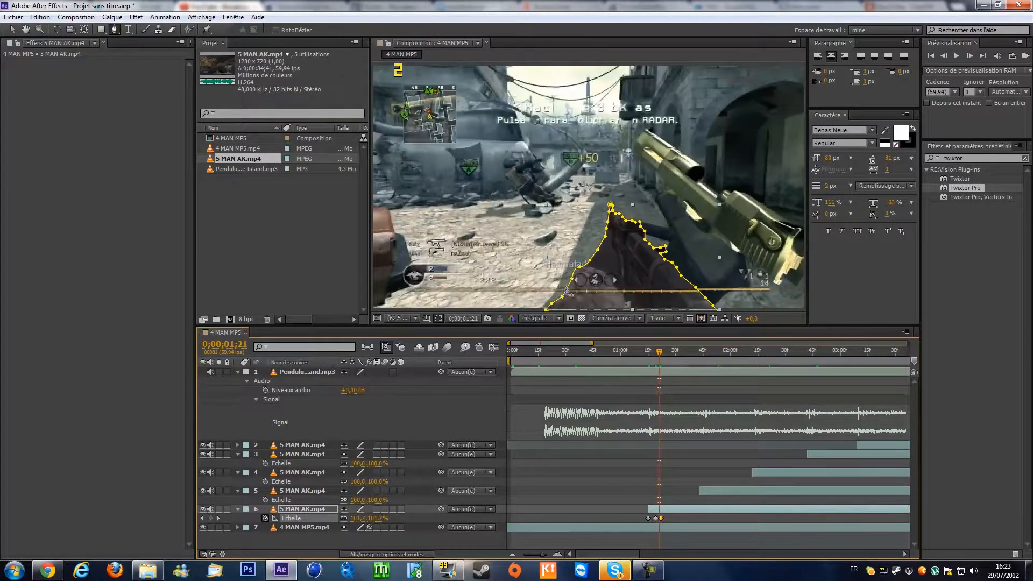
click(86, 31)
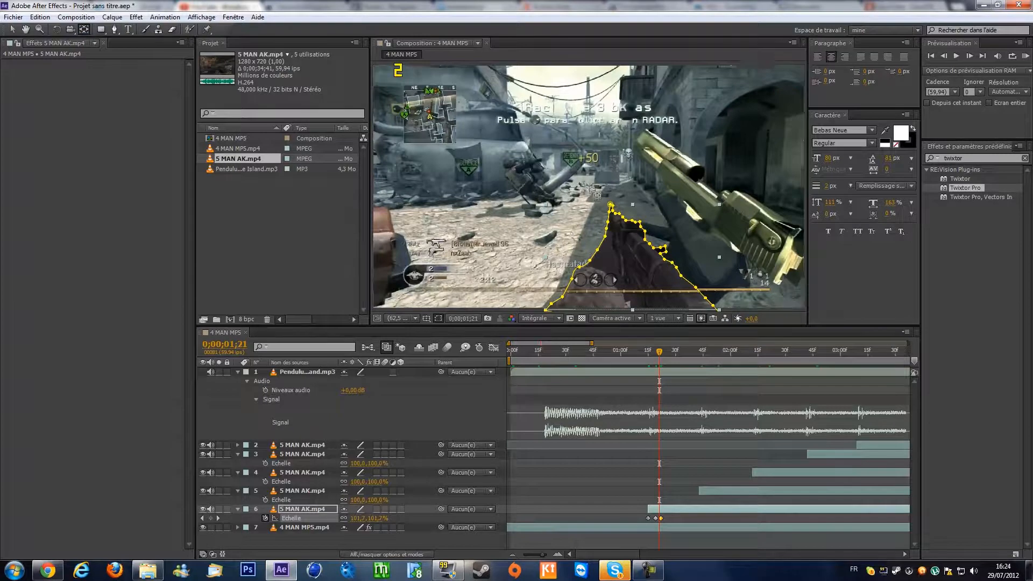
drag(589, 187, 623, 262)
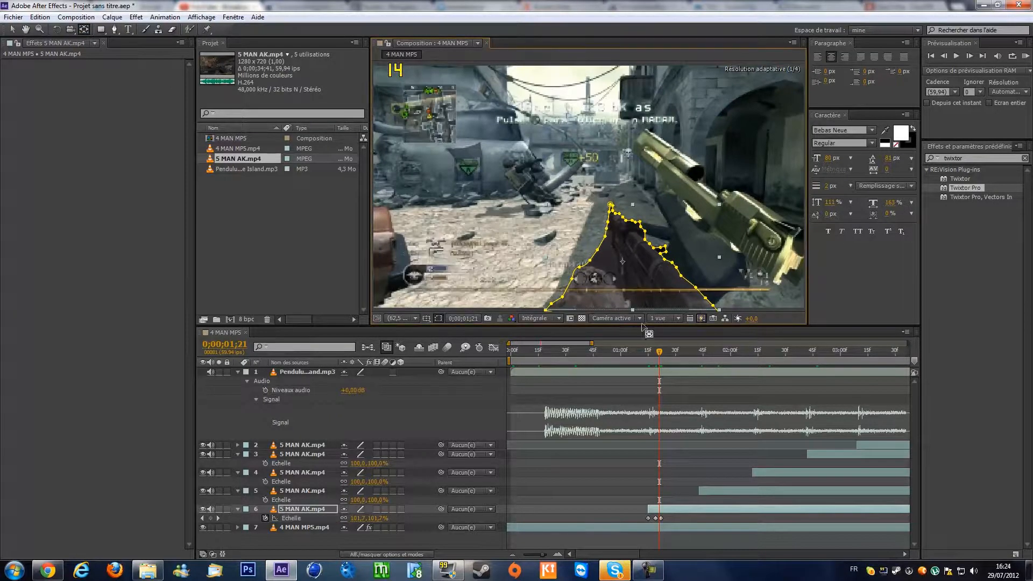
Step: At 0;00;01;43, move layer 5's anchor point to the middle of its masked wall section beside the doorway
drag(659, 358, 700, 358)
click(304, 489)
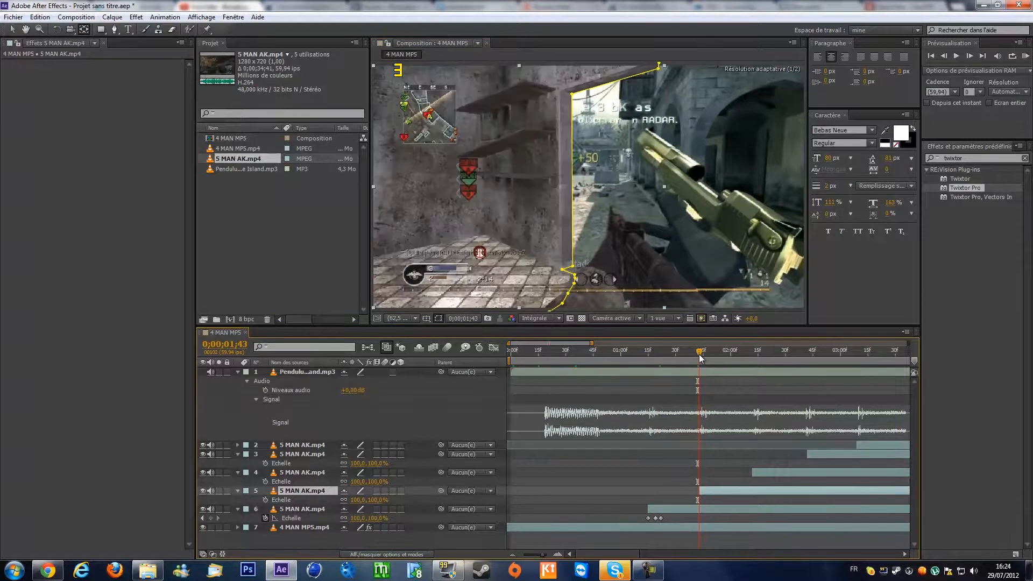
drag(589, 187, 506, 186)
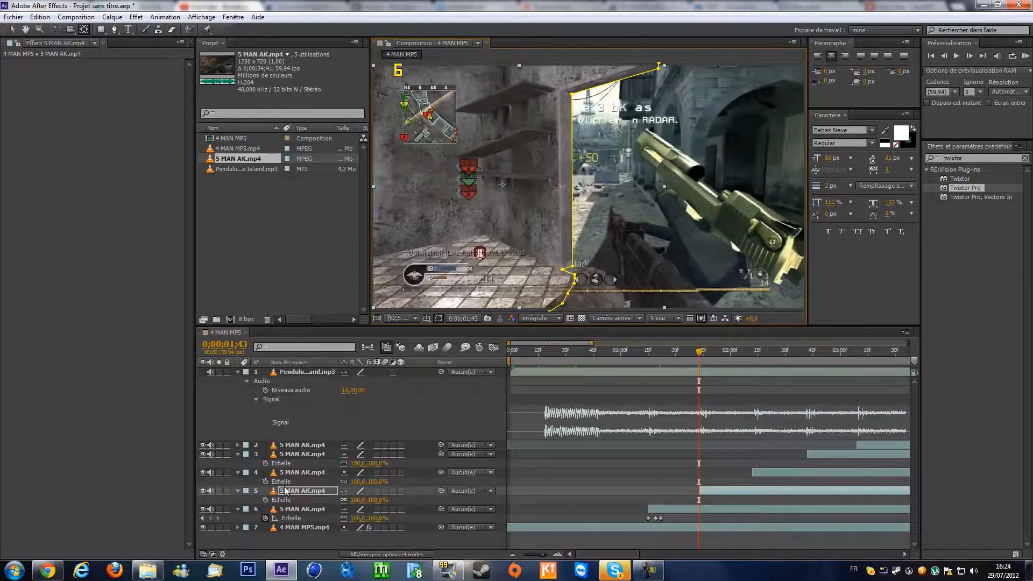
Step: Keyframe layer 5's scale at 0% on 0;00;01;43 and 105% on 0;00;01;48
click(359, 501)
text(0)
click(265, 499)
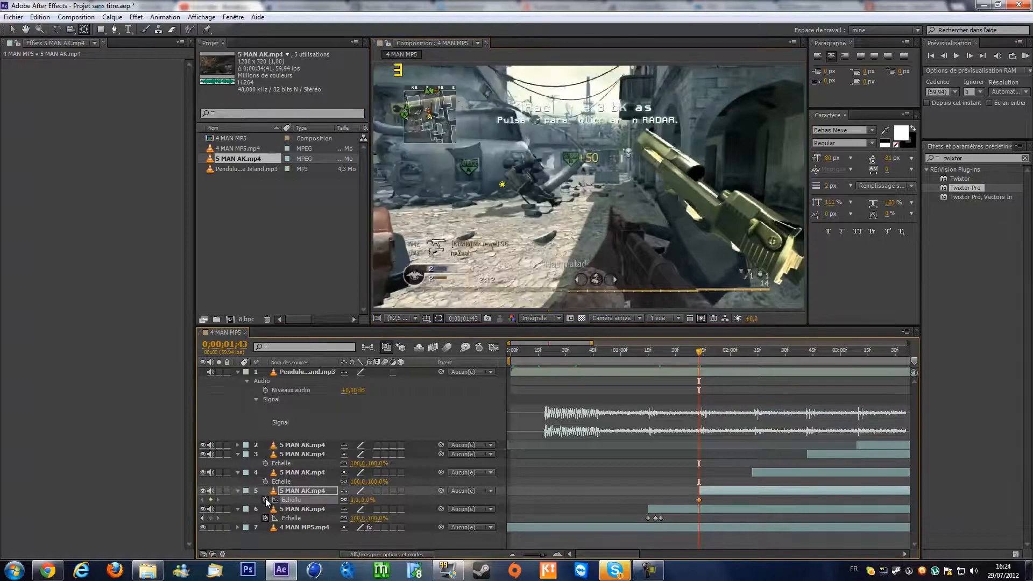
key(Page_Down)
key(Page_Down)
key(Page_Down)
key(Page_Down)
key(Page_Down)
click(356, 500)
text(105)
key(Return)
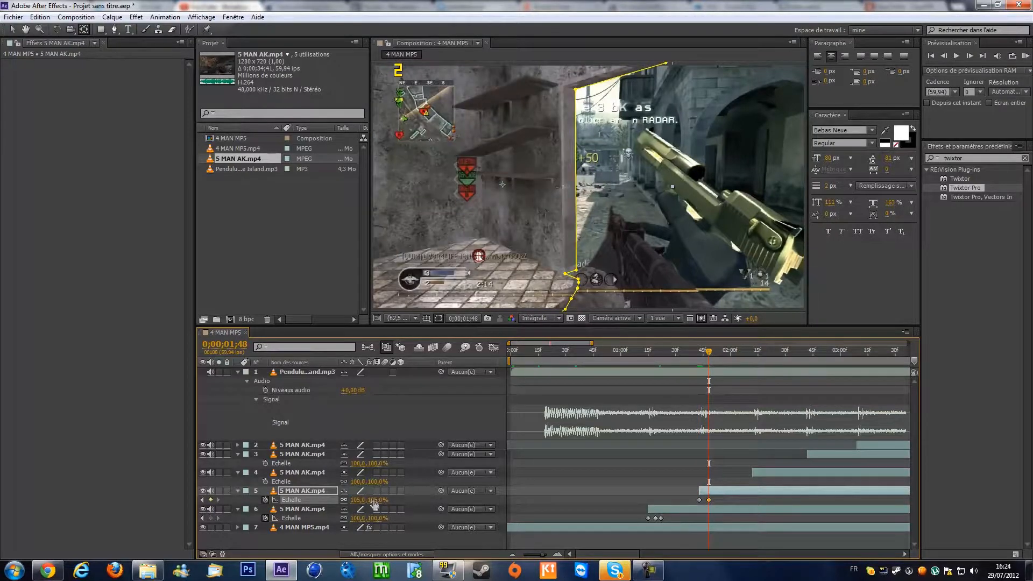
Step: Add a 100% scale keyframe to layer 5 at 0;00;01;52 and collapse the properties of layers 5 and 6
key(Page_Down)
key(Page_Down)
key(Page_Down)
key(Page_Down)
click(356, 500)
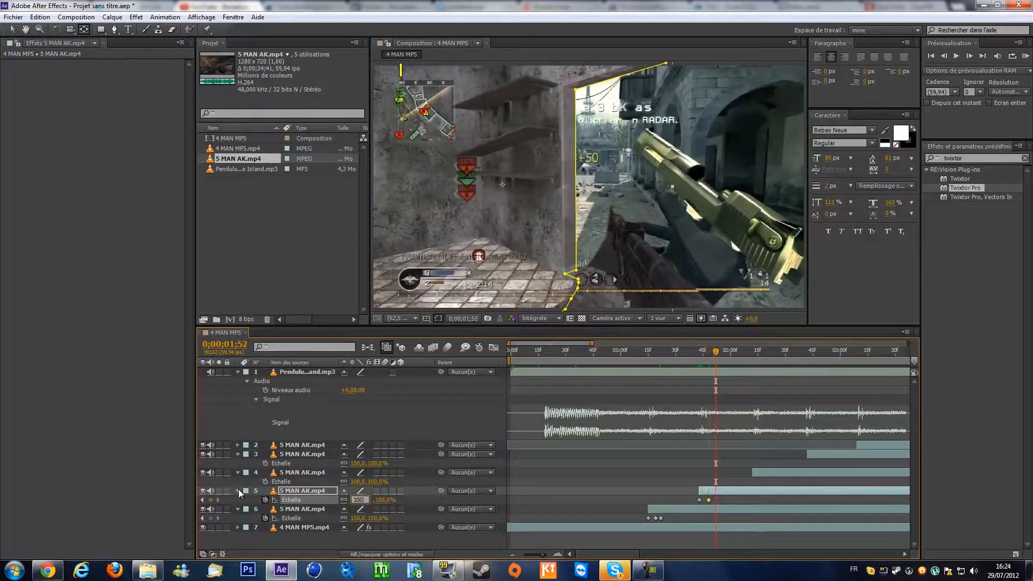
text(100)
key(Return)
click(238, 491)
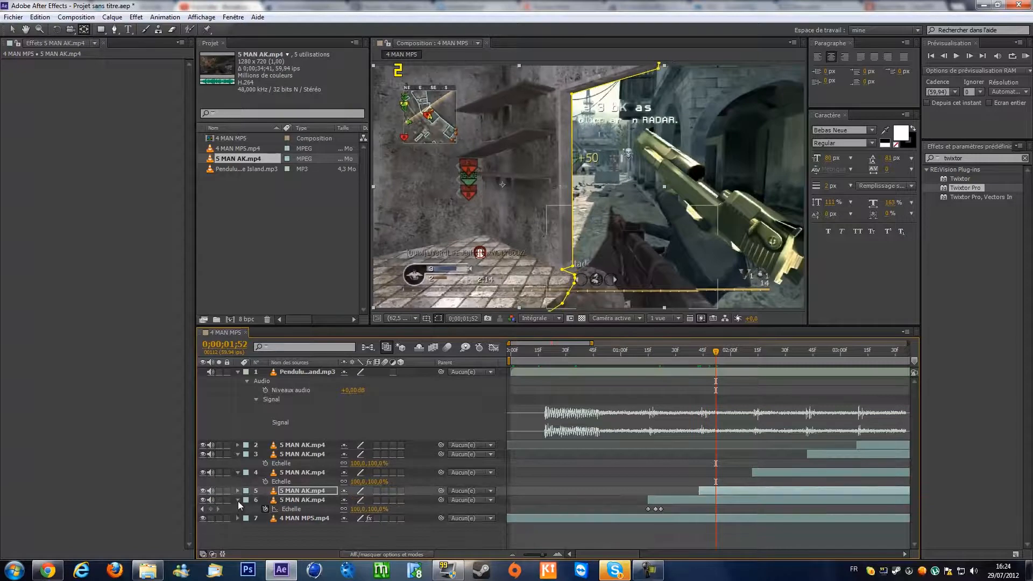
click(238, 500)
Step: Go to layer 4's first frame at 0;00;02;12 and move its anchor point to the middle of its masked wall section
click(687, 354)
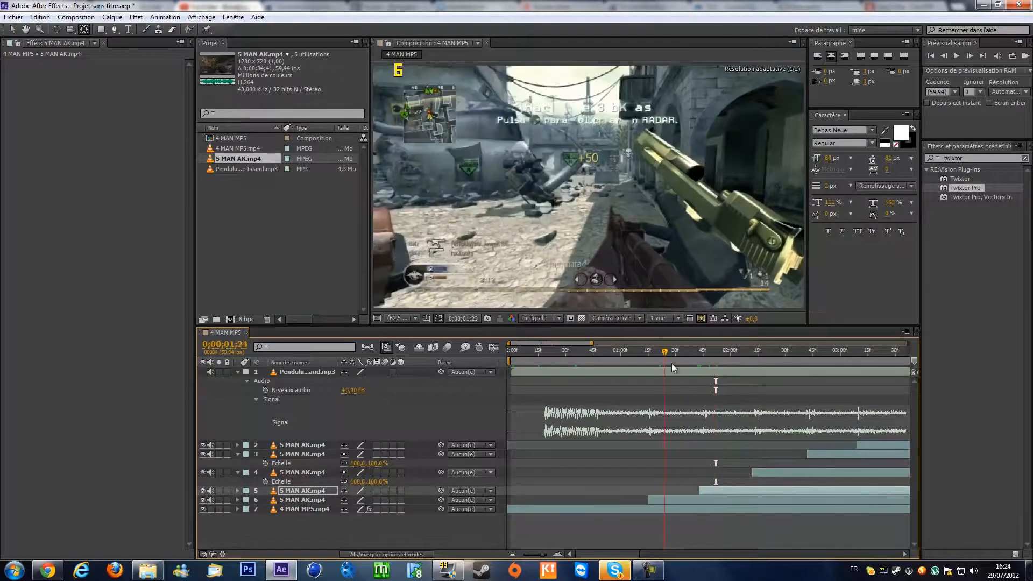
drag(698, 384, 760, 394)
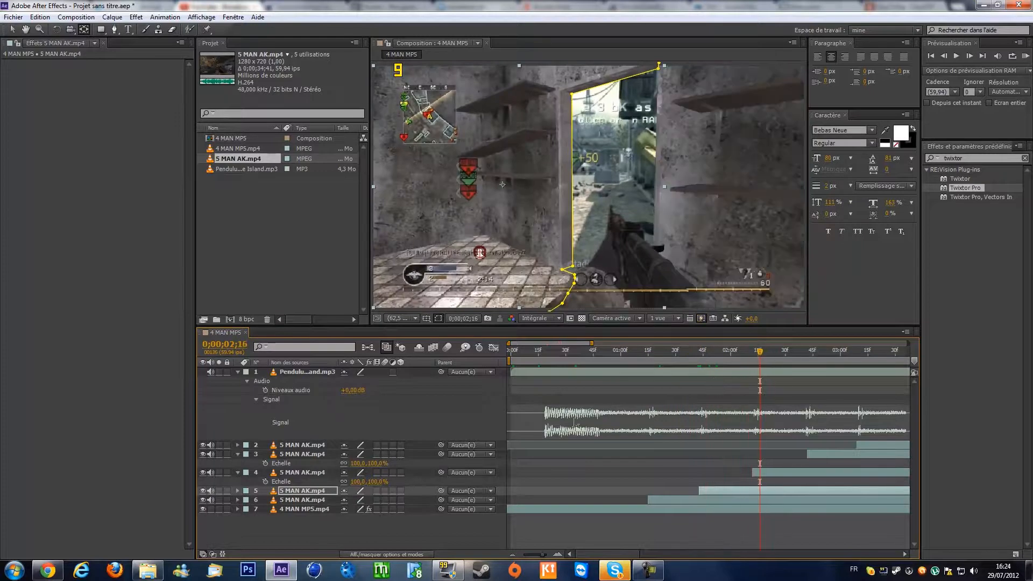
click(302, 471)
key(Page_Up)
key(Page_Up)
key(Page_Up)
key(Page_Up)
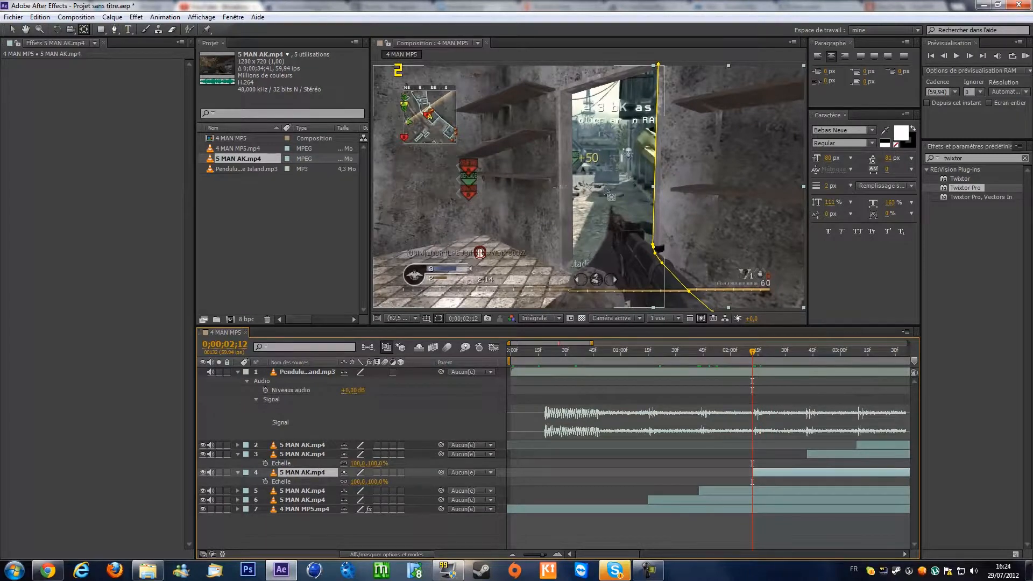
click(646, 197)
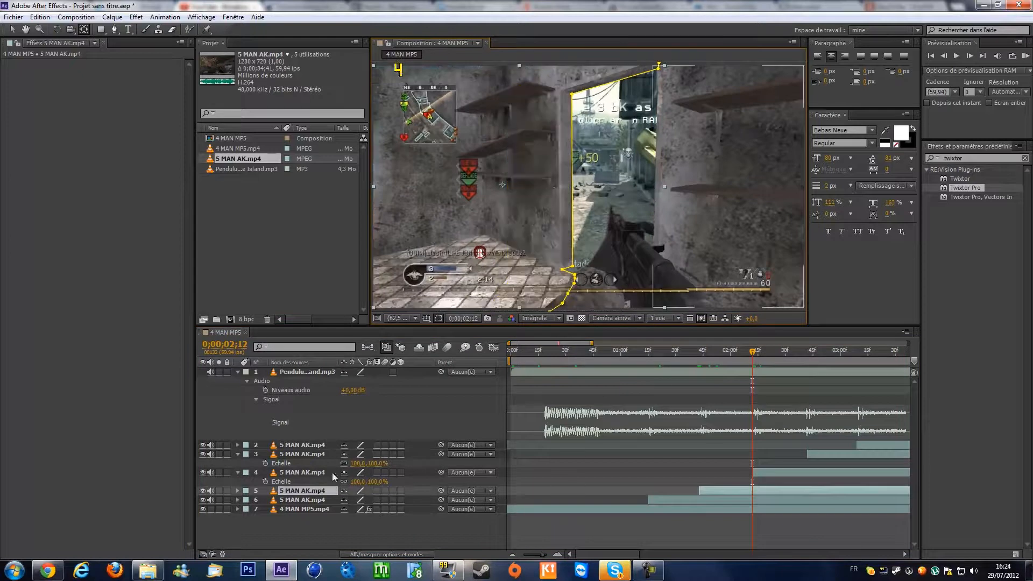
click(314, 473)
drag(589, 186, 729, 184)
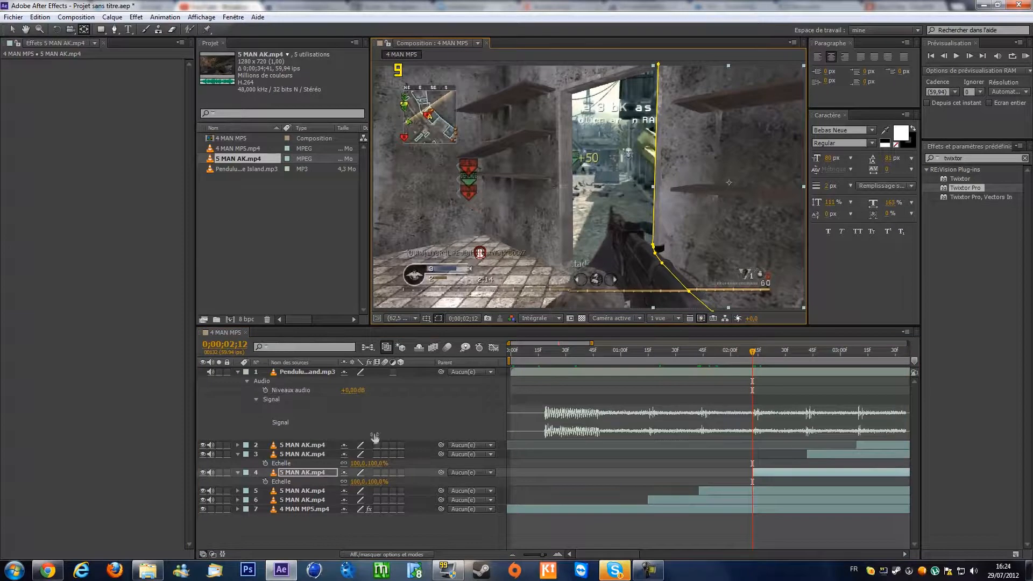
Step: Keyframe layer 4's scale at 0% on 0;00;02;12 and 105% on 0;00;02;17
click(265, 482)
click(359, 482)
text(0)
key(Return)
key(Page_Down)
key(Page_Down)
key(Page_Down)
key(Page_Down)
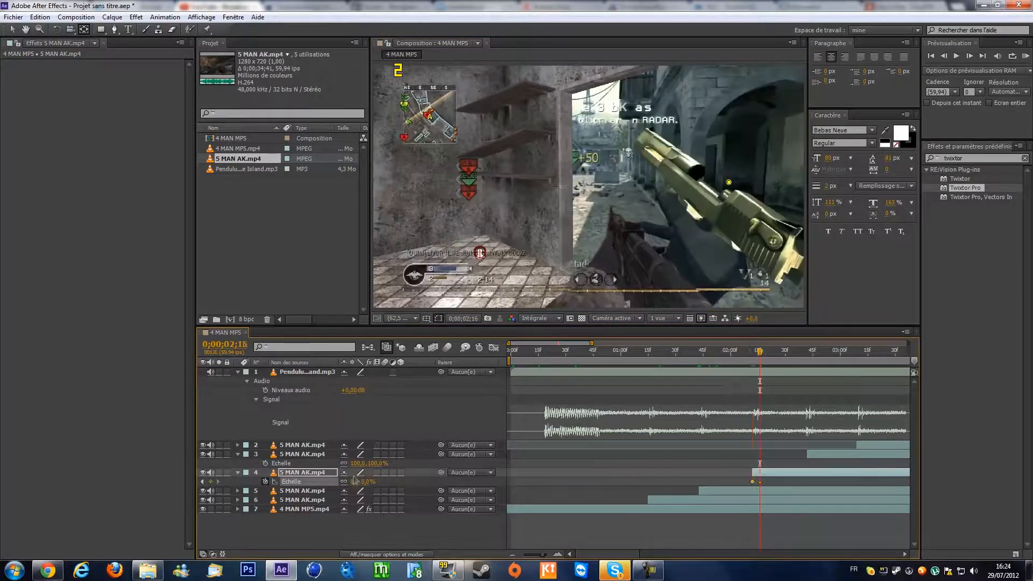
key(Page_Down)
click(353, 481)
text(105)
key(Return)
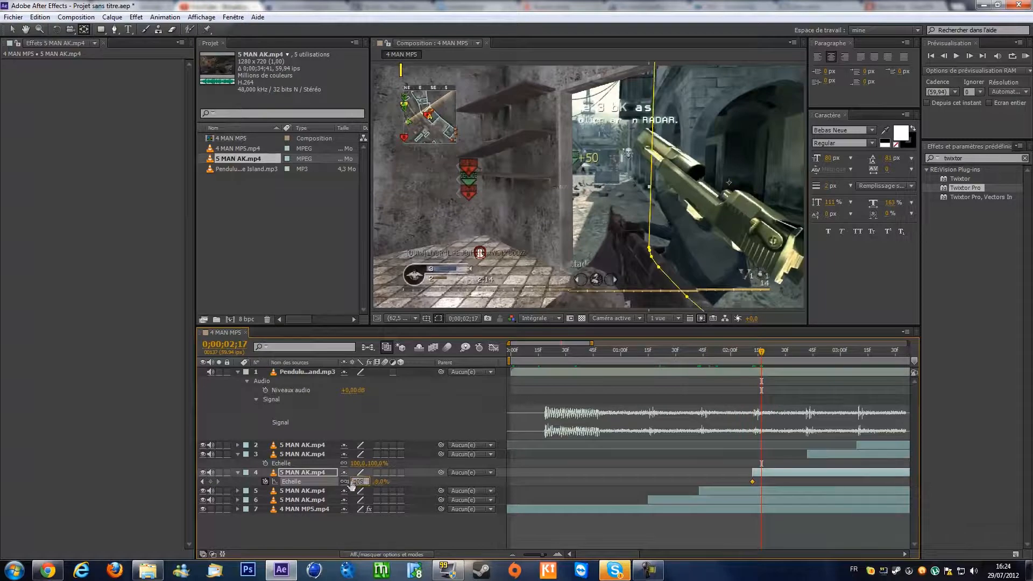
Step: Add a 100% scale keyframe to layer 4 at 0;00;02;22 and collapse its properties
key(Page_Down)
key(Page_Down)
key(Page_Down)
key(Page_Down)
key(Page_Down)
click(354, 481)
text(100)
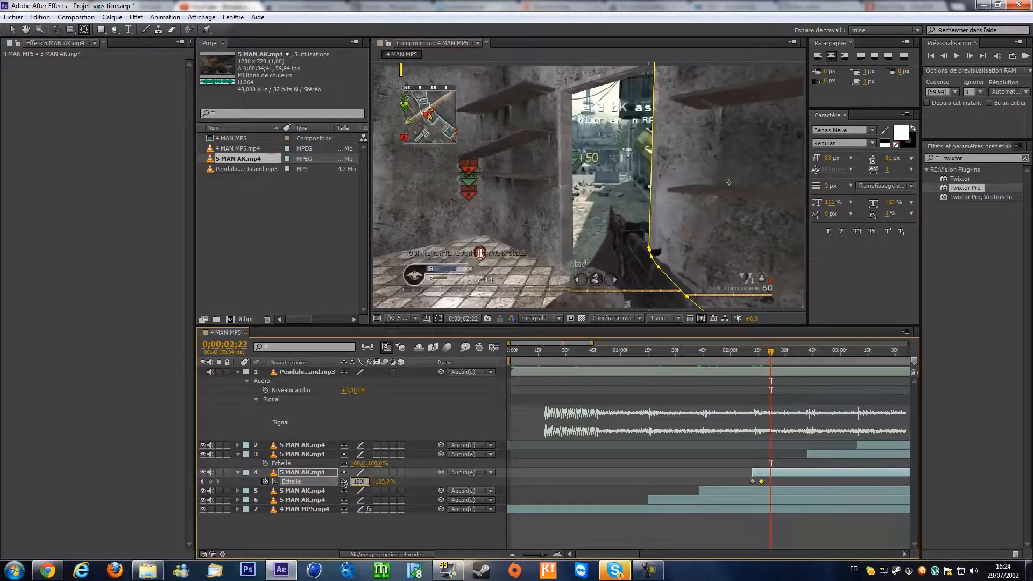
key(Return)
click(239, 471)
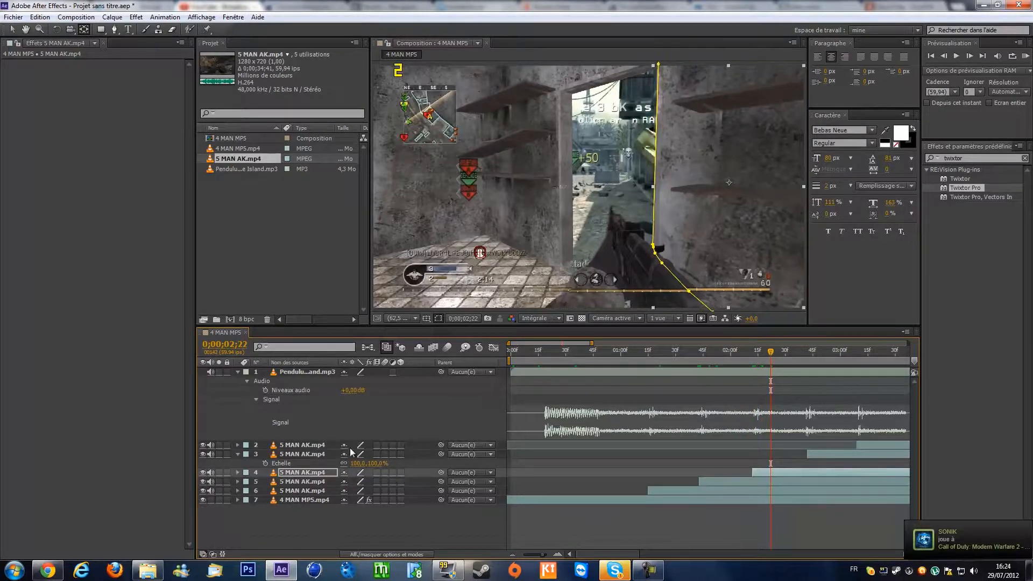
Step: Keyframe layer 3's scale at 0% on its first frame, 0;00;02;42, leaving its anchor point centred
click(308, 453)
click(805, 354)
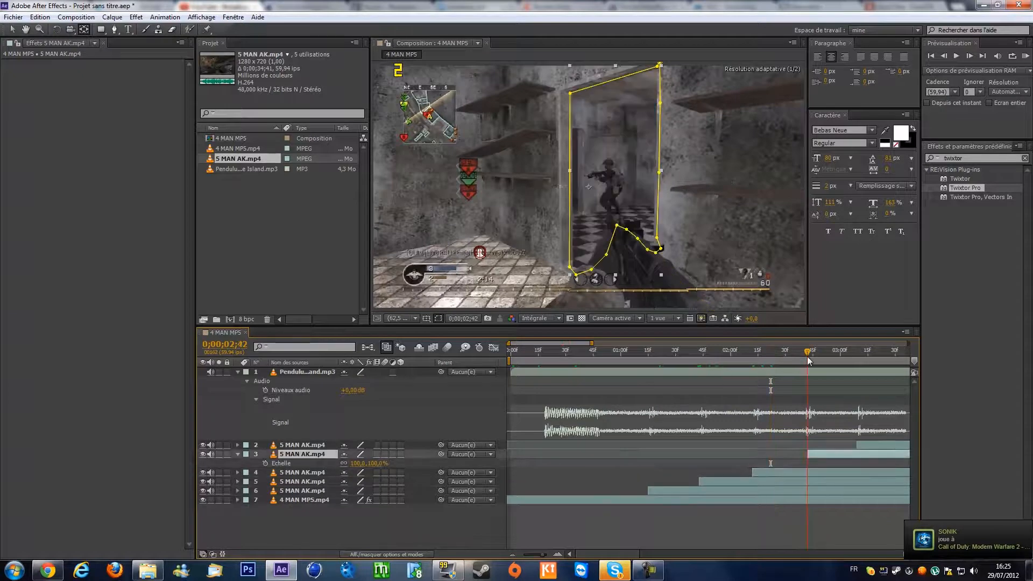
key(Page_Up)
key(Page_Down)
click(370, 464)
text(0)
key(Return)
click(265, 463)
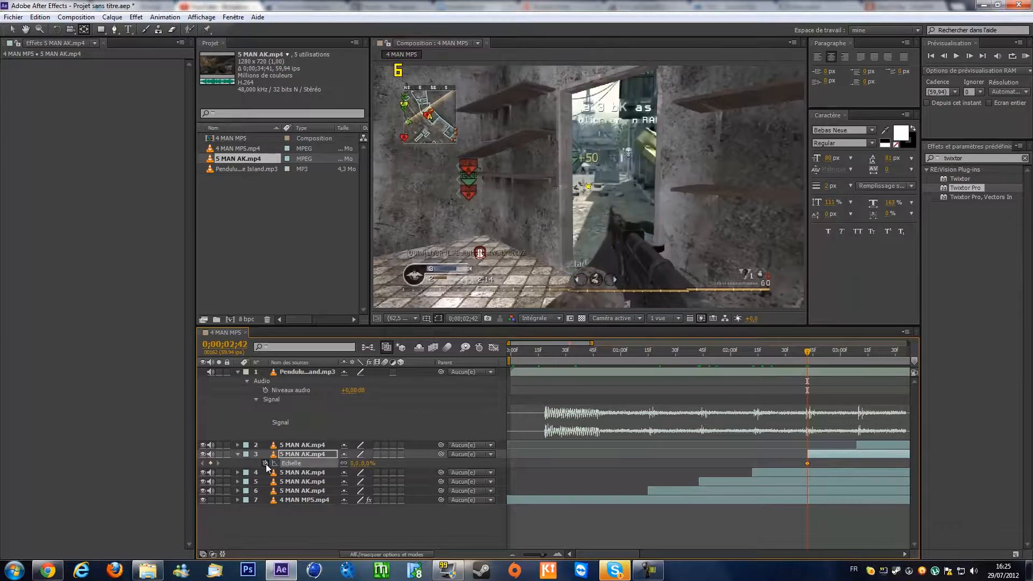
Step: Add a 105% scale keyframe to layer 3 at 0;00;02;47
key(Page_Down)
key(Page_Down)
key(Page_Down)
key(Page_Down)
key(Page_Down)
click(357, 464)
text(105)
key(Return)
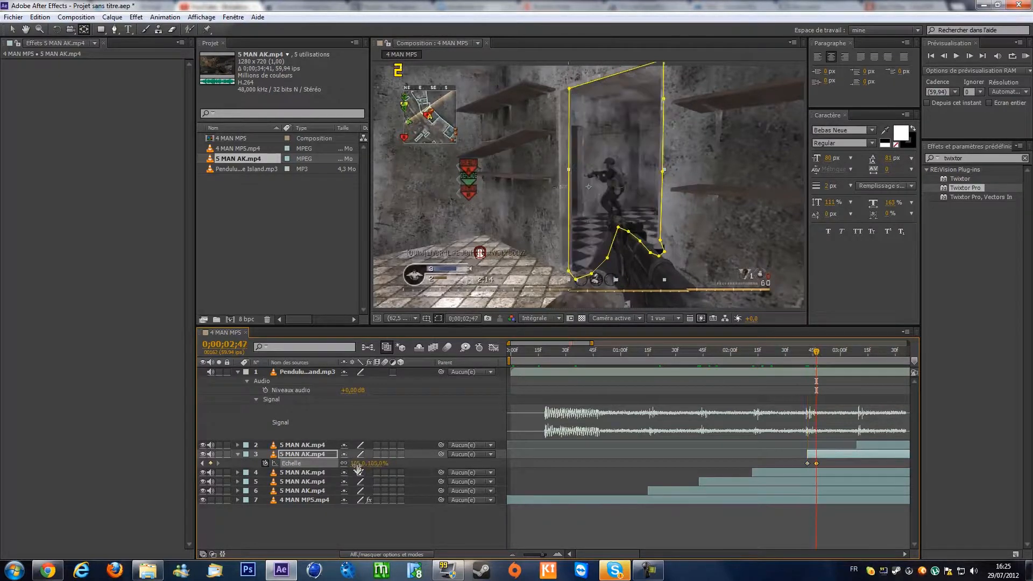
Step: Settle layer 3's scale at 100% with a keyframe at 0;00;02;52 and collapse its properties
key(Page_Down)
key(Page_Down)
key(Page_Down)
key(Page_Down)
key(Page_Down)
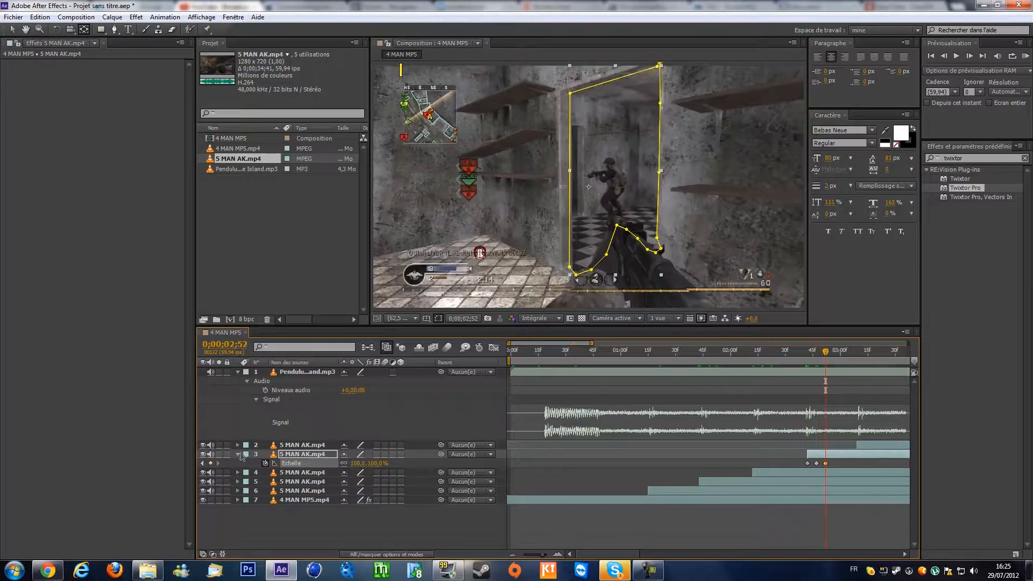
click(236, 454)
Step: Show the timeline from its start to just past six seconds and set the composition preview resolution to Un demi
drag(677, 352, 857, 433)
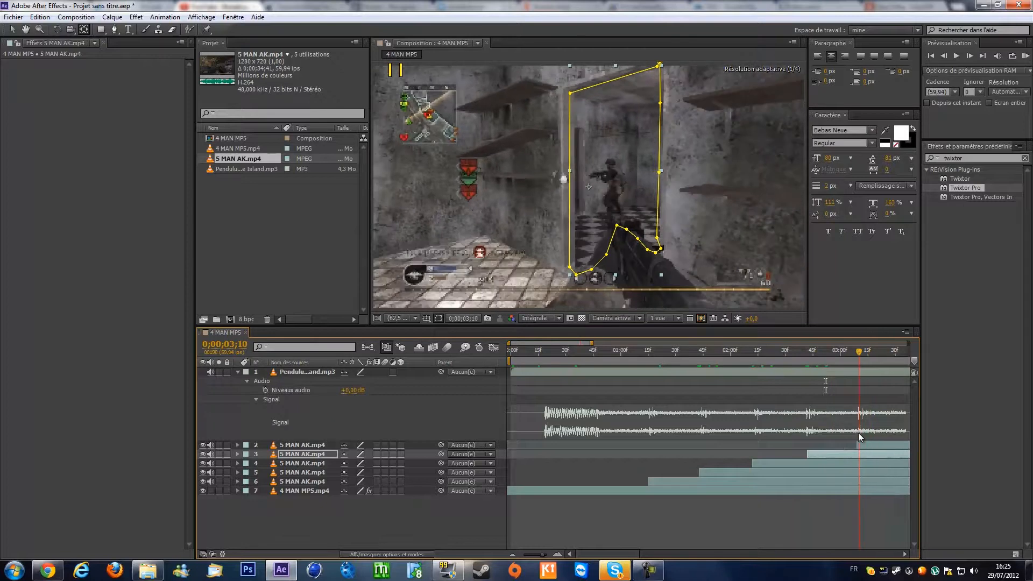
drag(563, 342, 608, 402)
click(559, 350)
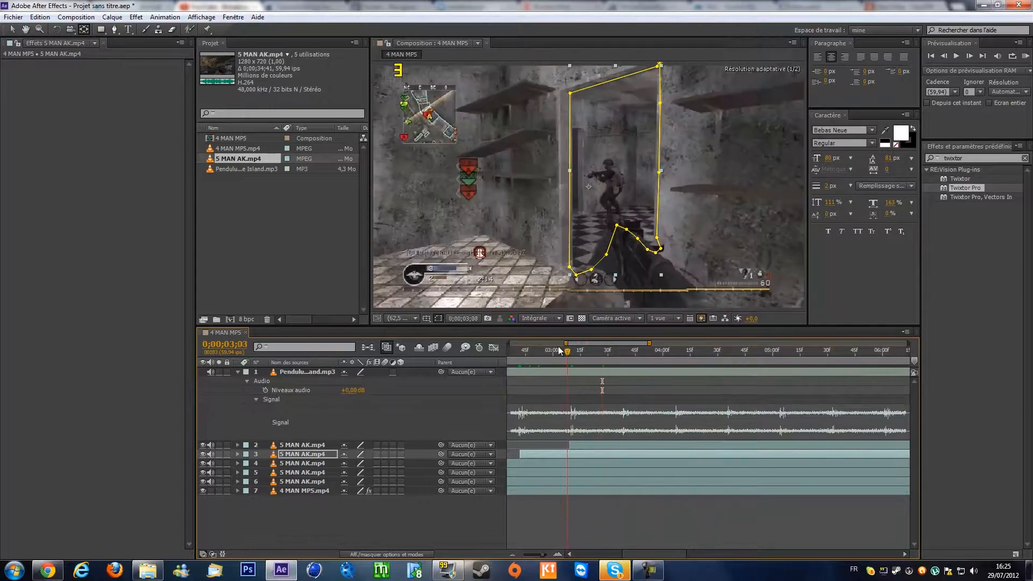
drag(564, 343, 404, 356)
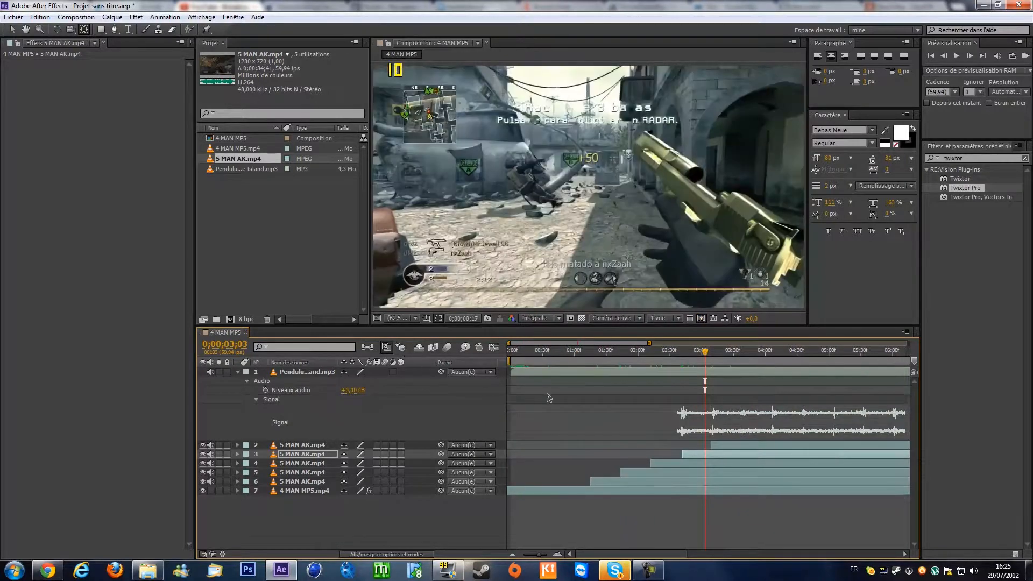
click(535, 320)
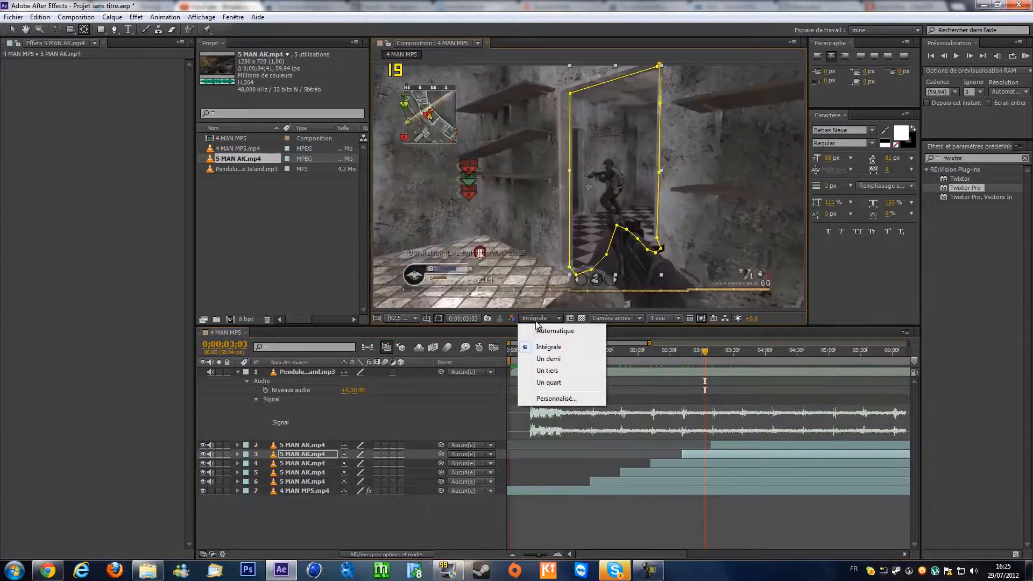
click(544, 358)
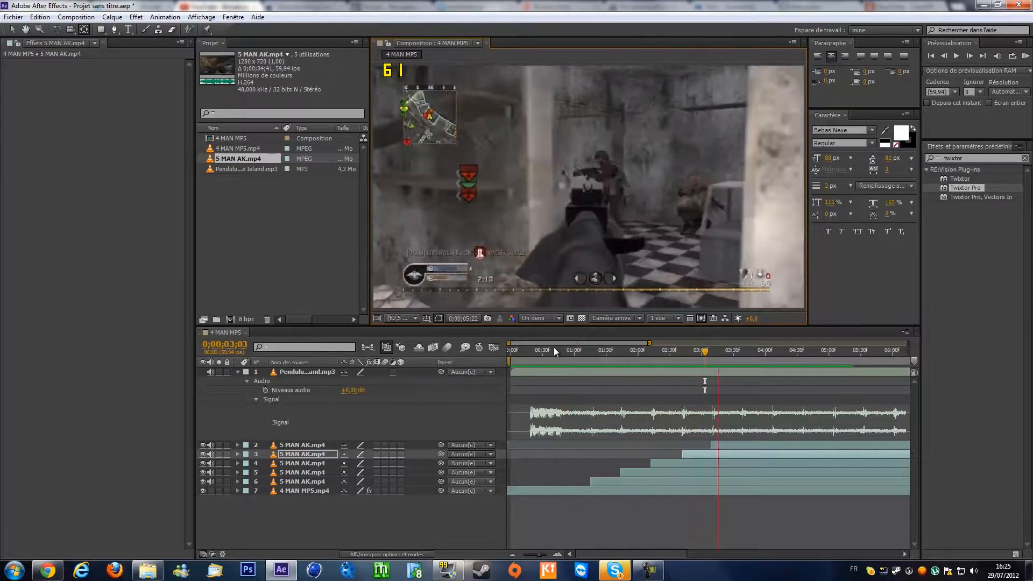
Step: Preview the layers' scale pop-ins against the music and scrub on to 0;00;03;38
key(space)
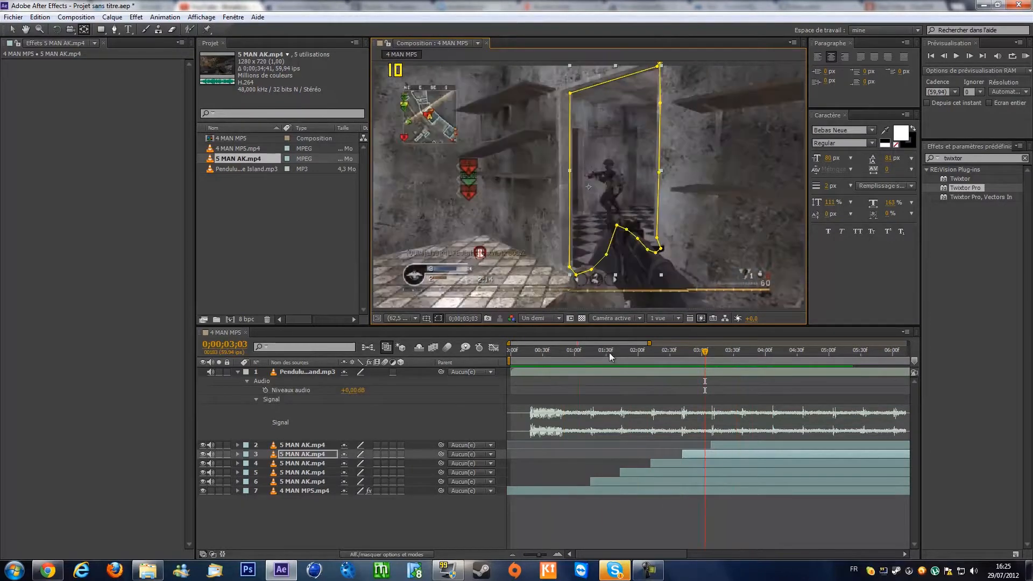
click(585, 352)
key(space)
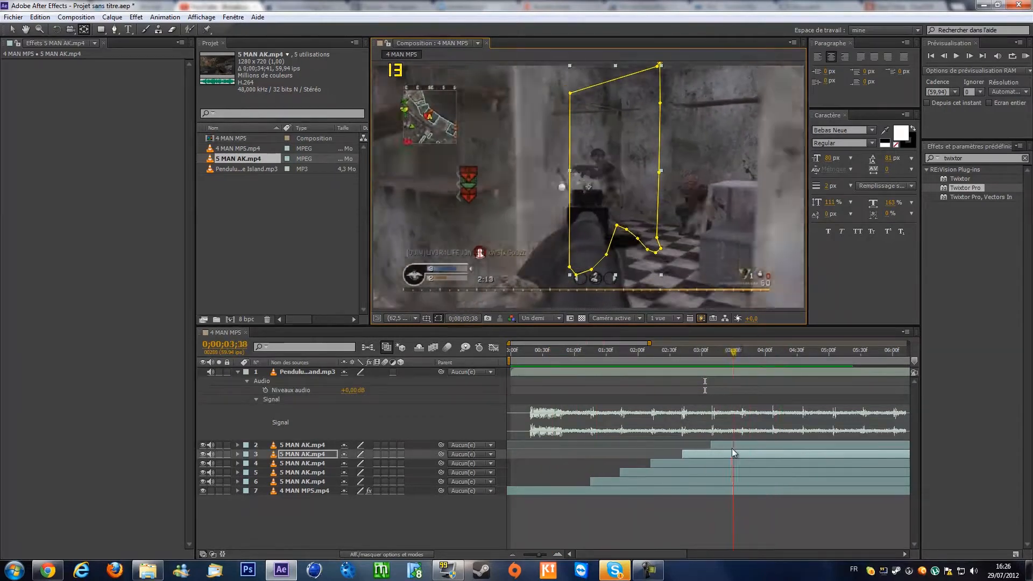
Step: Split the 5 MAN AK layers 3 to 6 at 0;00;03;09, delete the parts after the cut, and scrub back through the result
key(space)
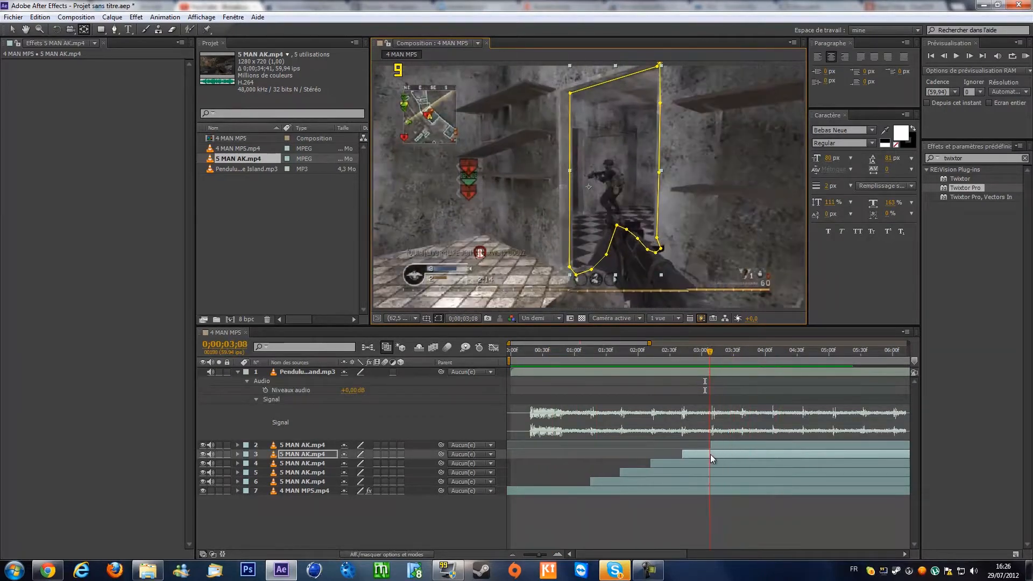
key(space)
click(328, 456)
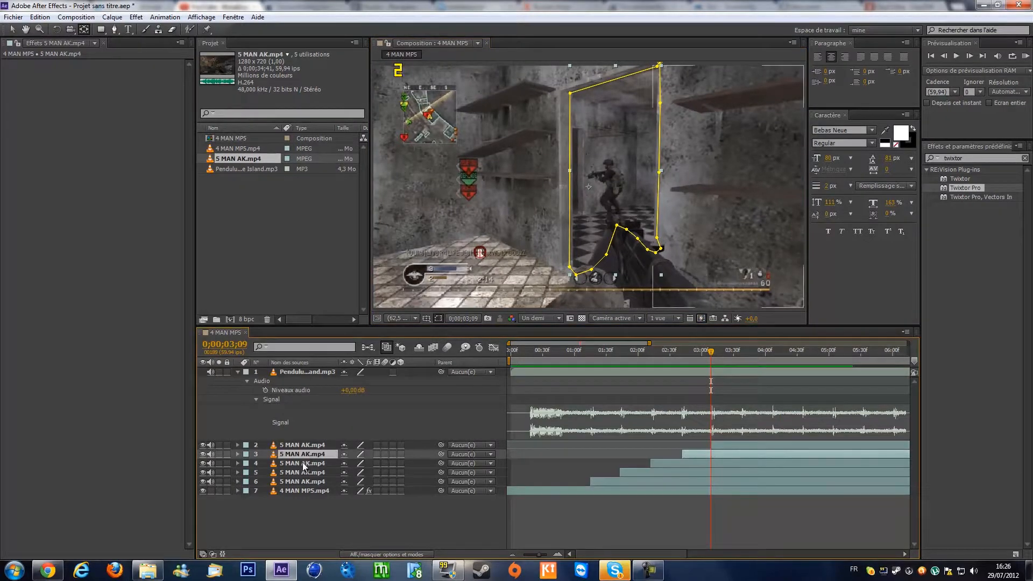
shift+click(304, 482)
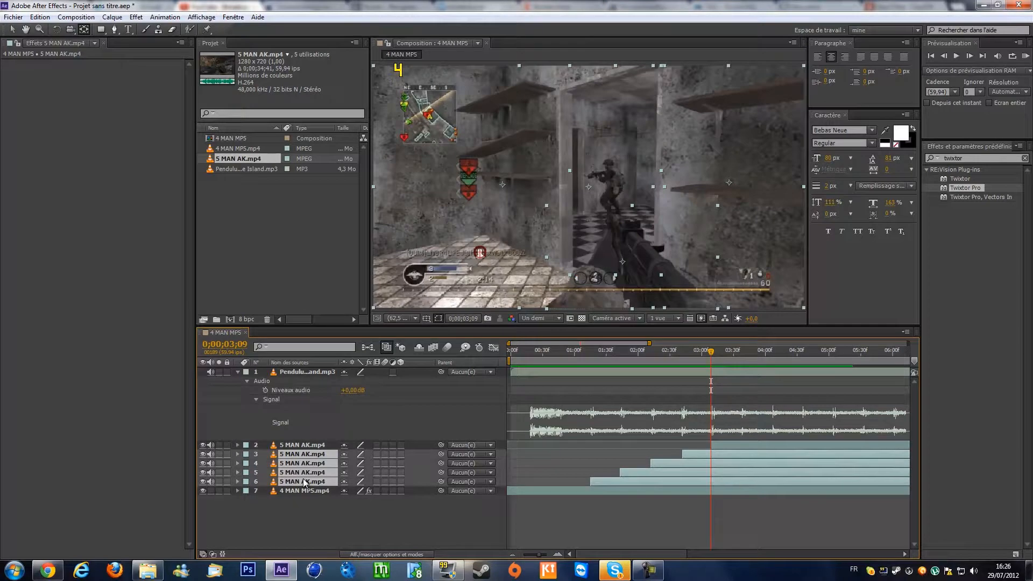
key(ctrl+shift+d)
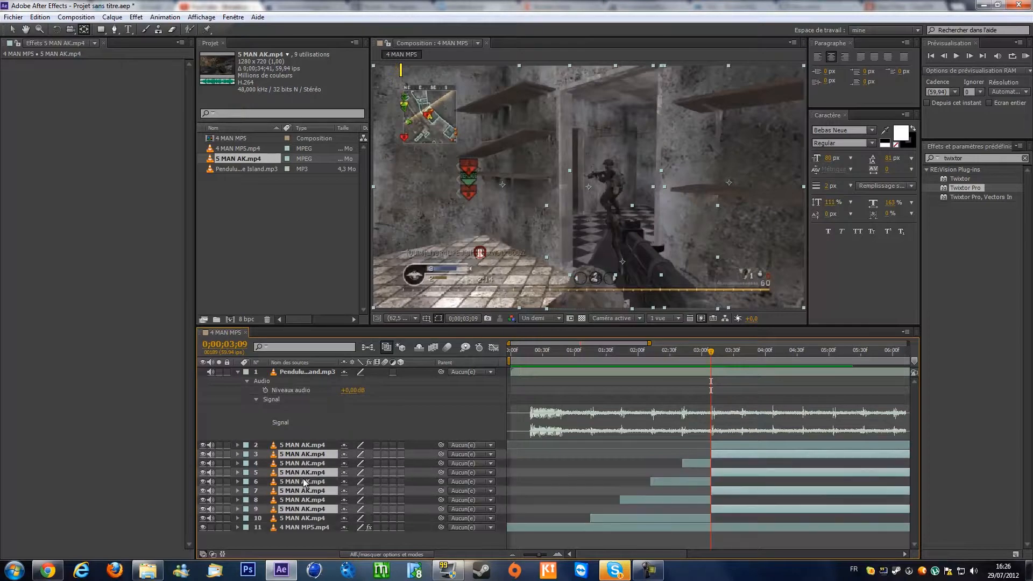
key(Delete)
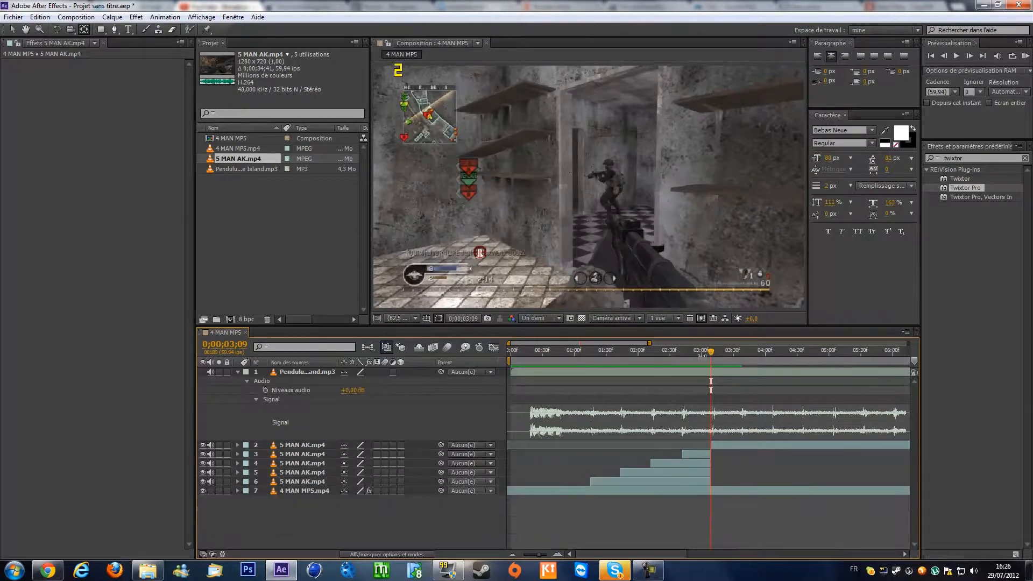
drag(711, 352, 713, 542)
drag(709, 538, 628, 535)
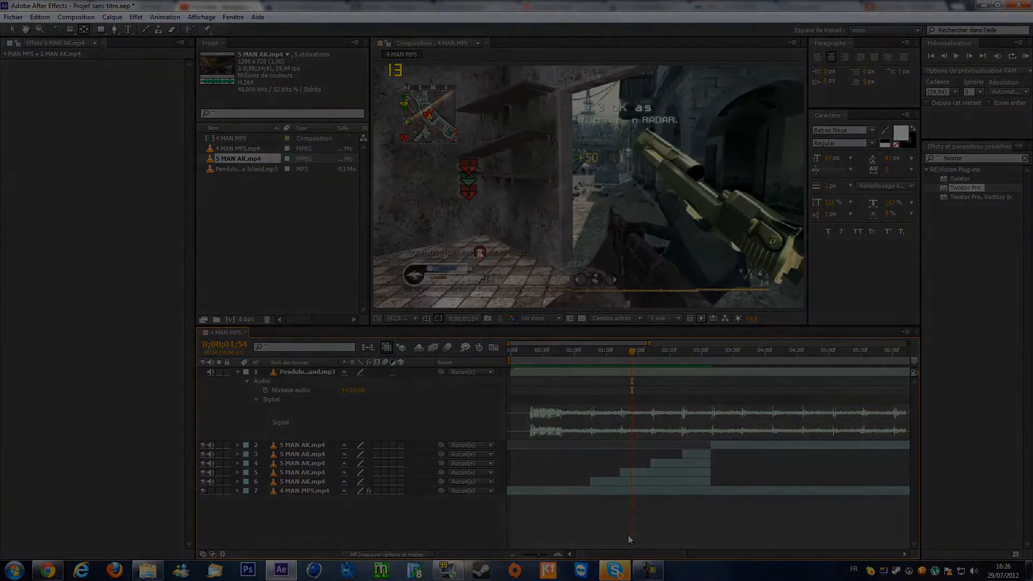